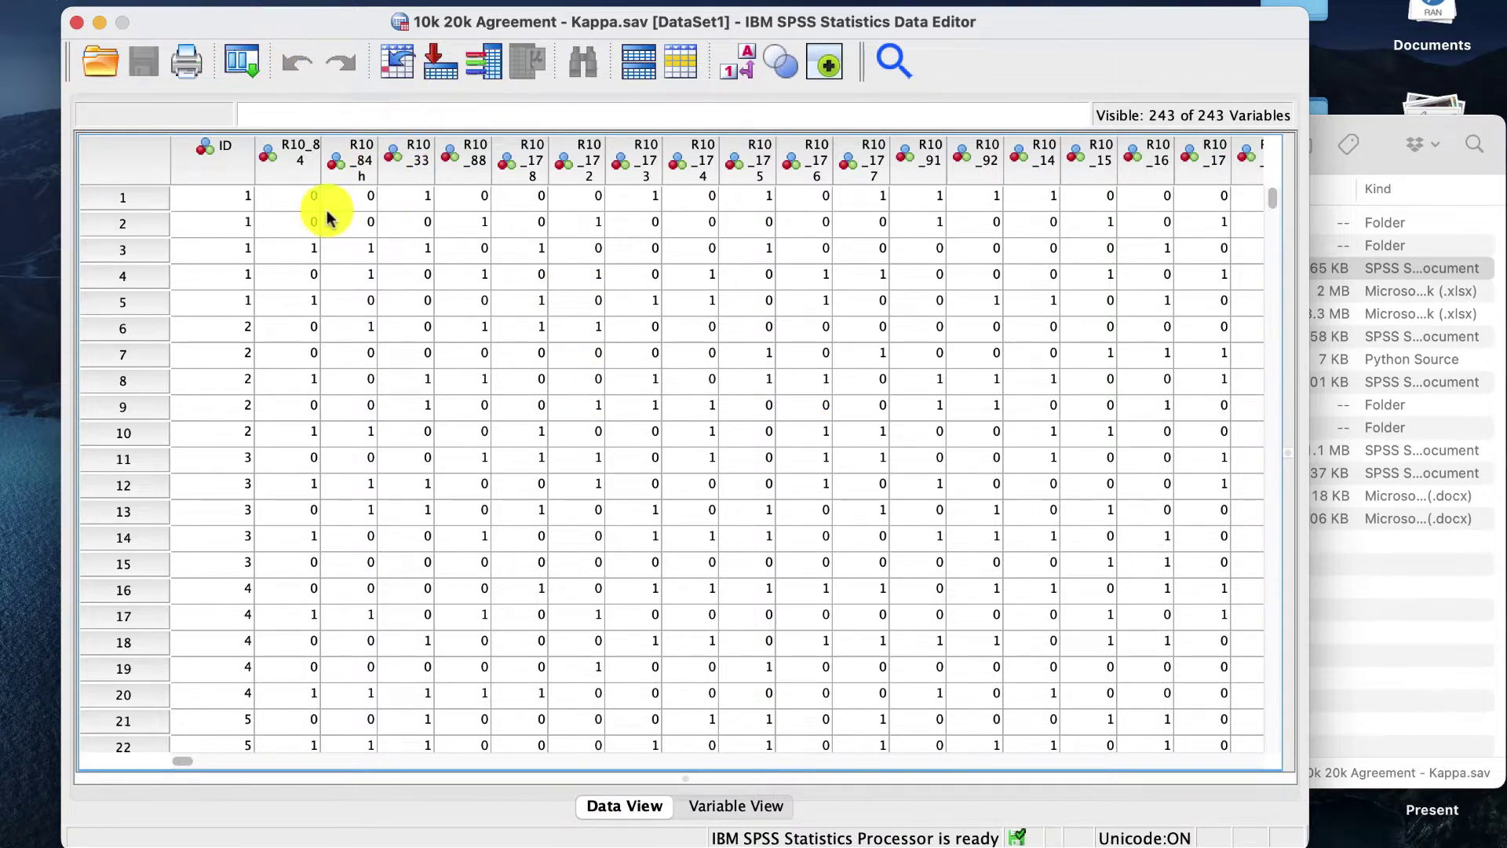
Step: Inspect the R10_84 ratings, including row 3, against neighbouring columns such as R10_33
left_click(295, 159)
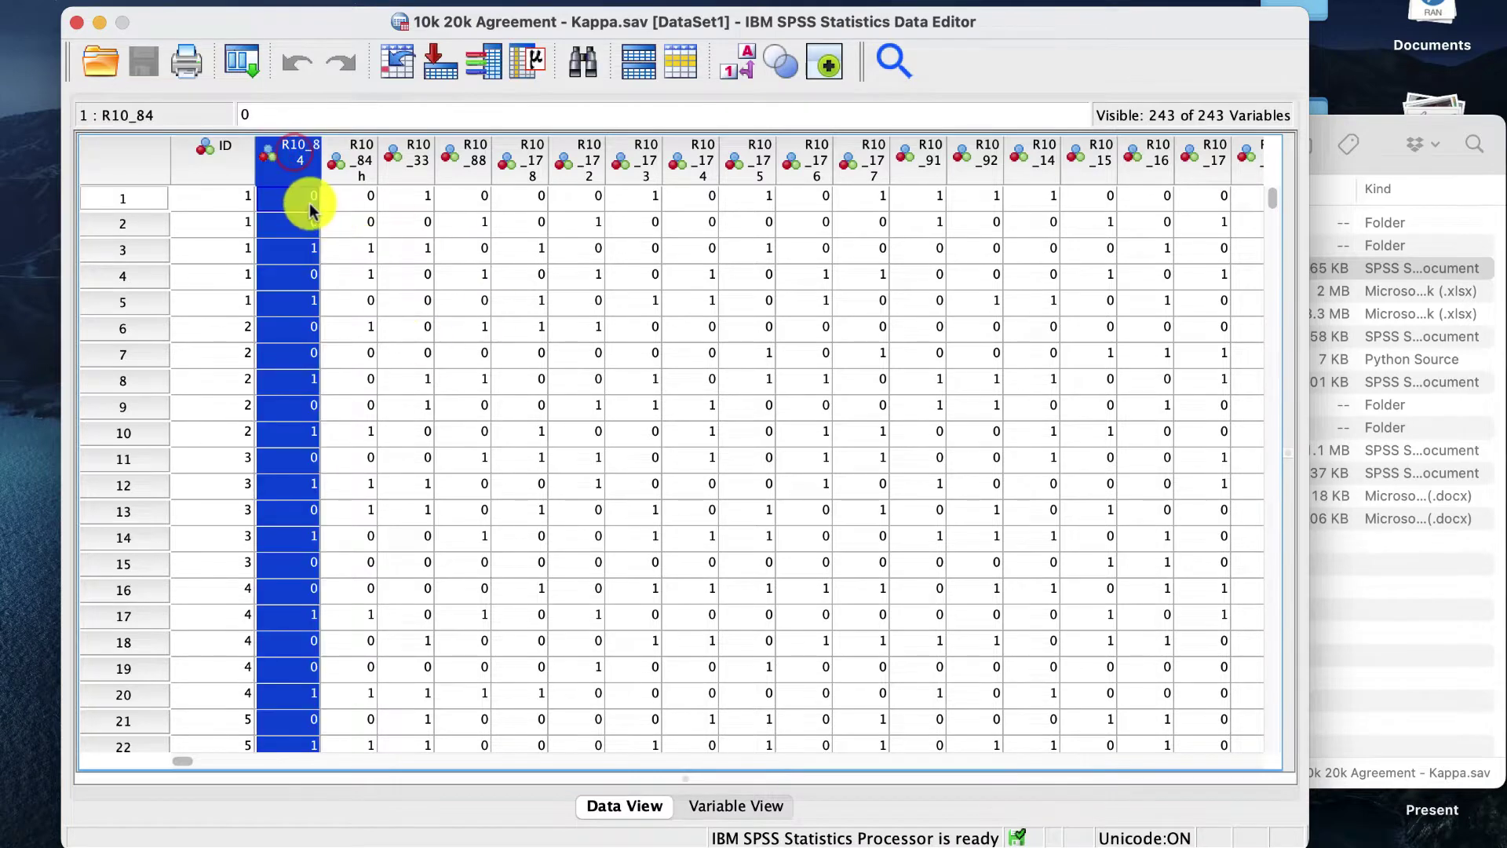
left_click(366, 166)
left_click(404, 149)
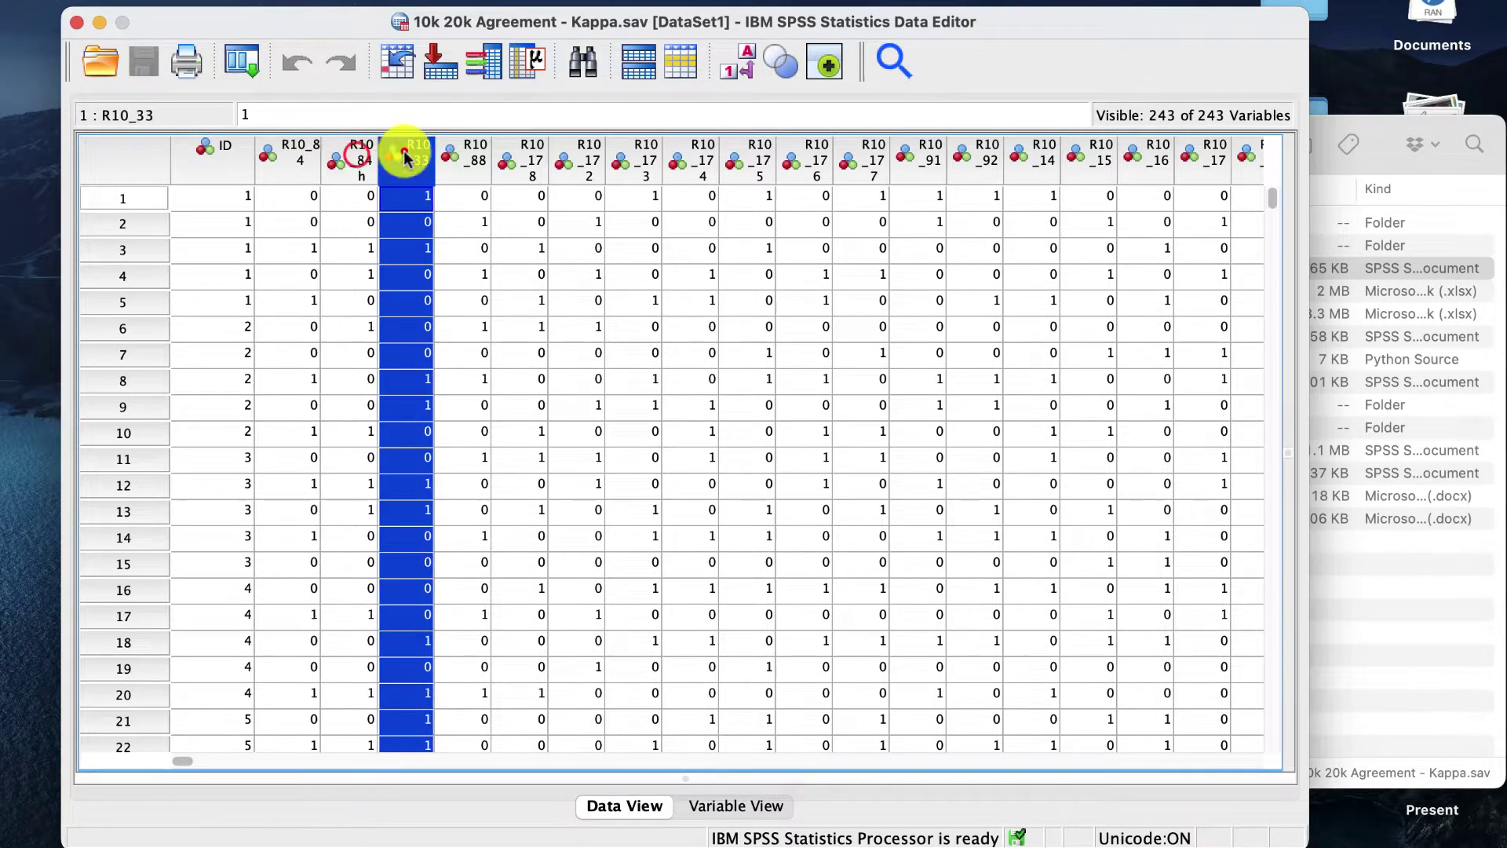
left_click(301, 160)
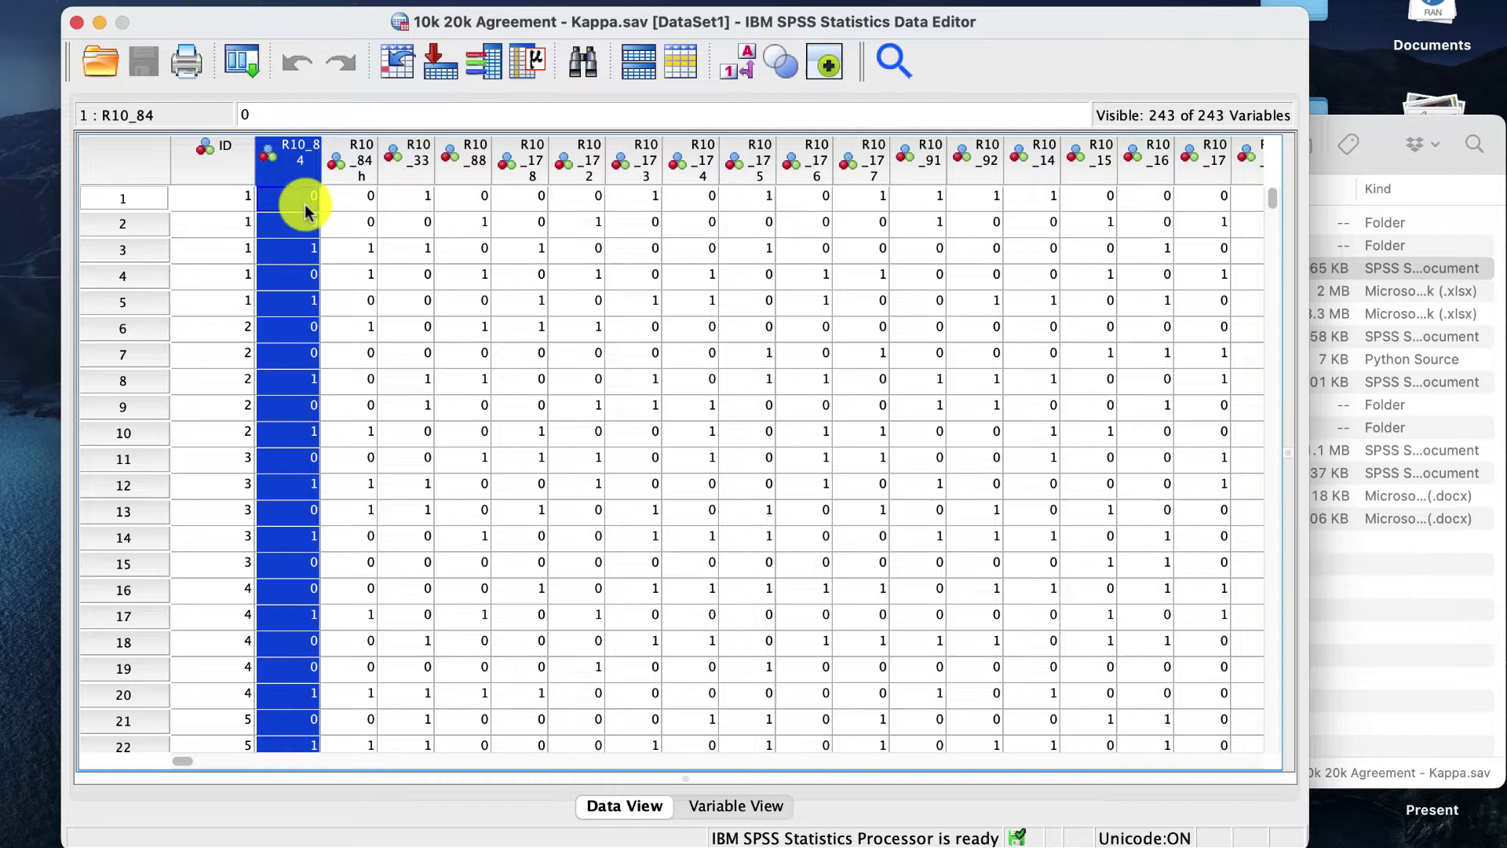
left_click(313, 250)
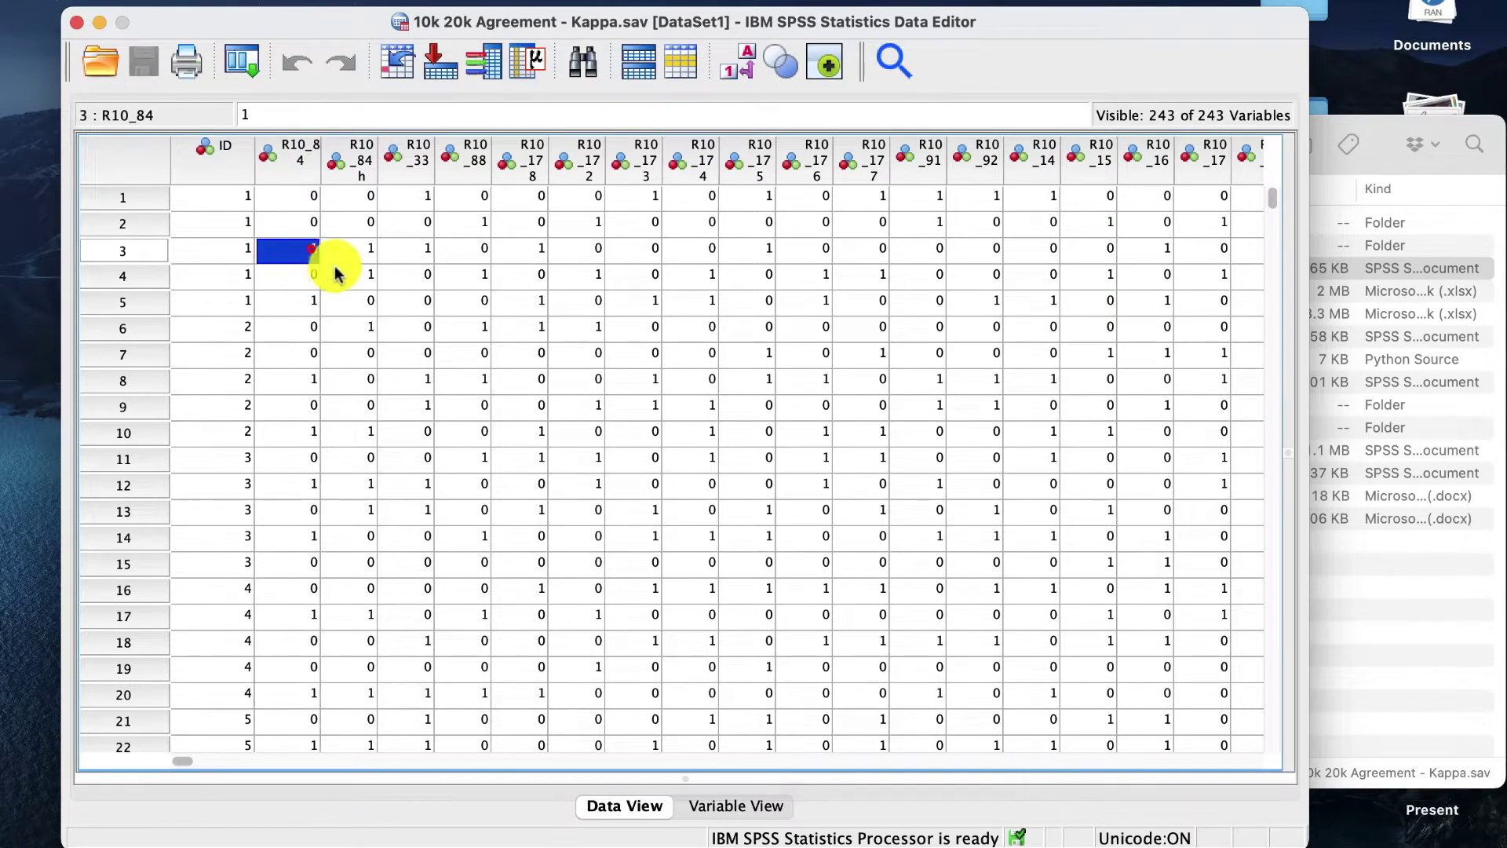
left_click(290, 148)
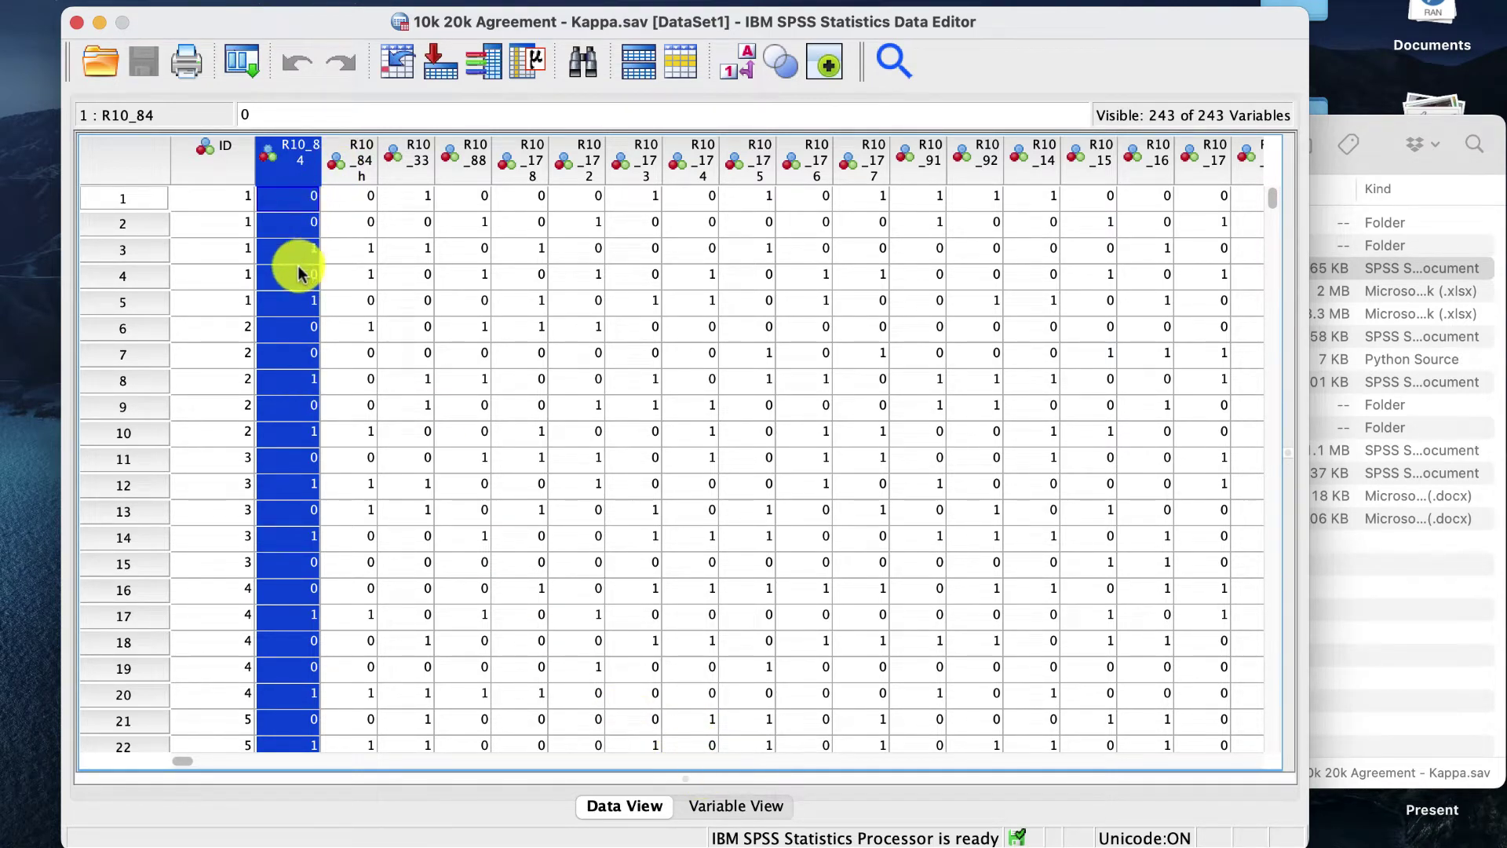
Step: Scroll across to select the second reviewer's R20_84 column, then return to select R10_84
left_click_drag(189, 761, 683, 766)
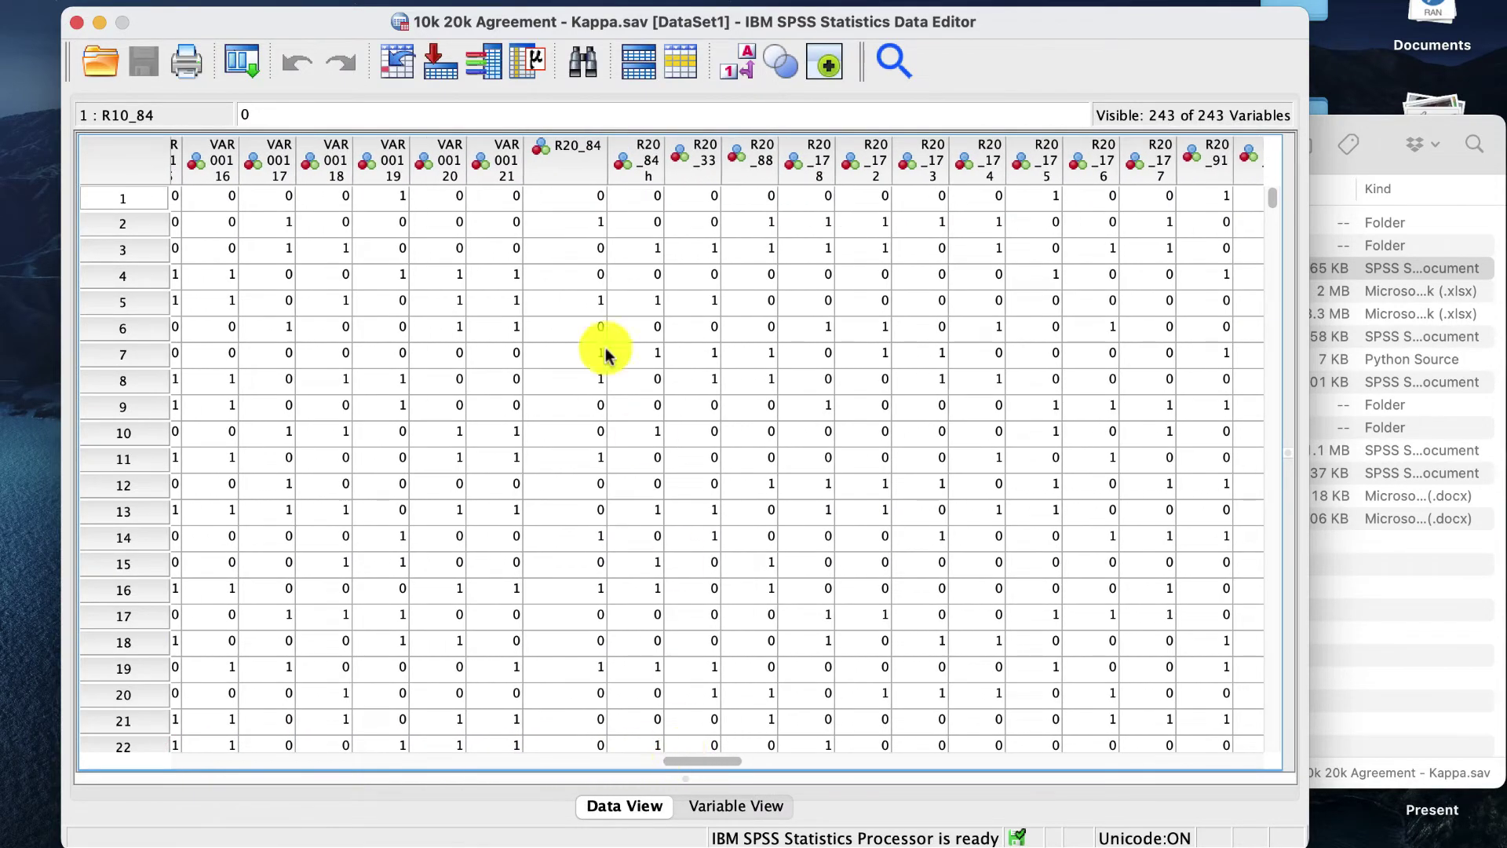
left_click(572, 136)
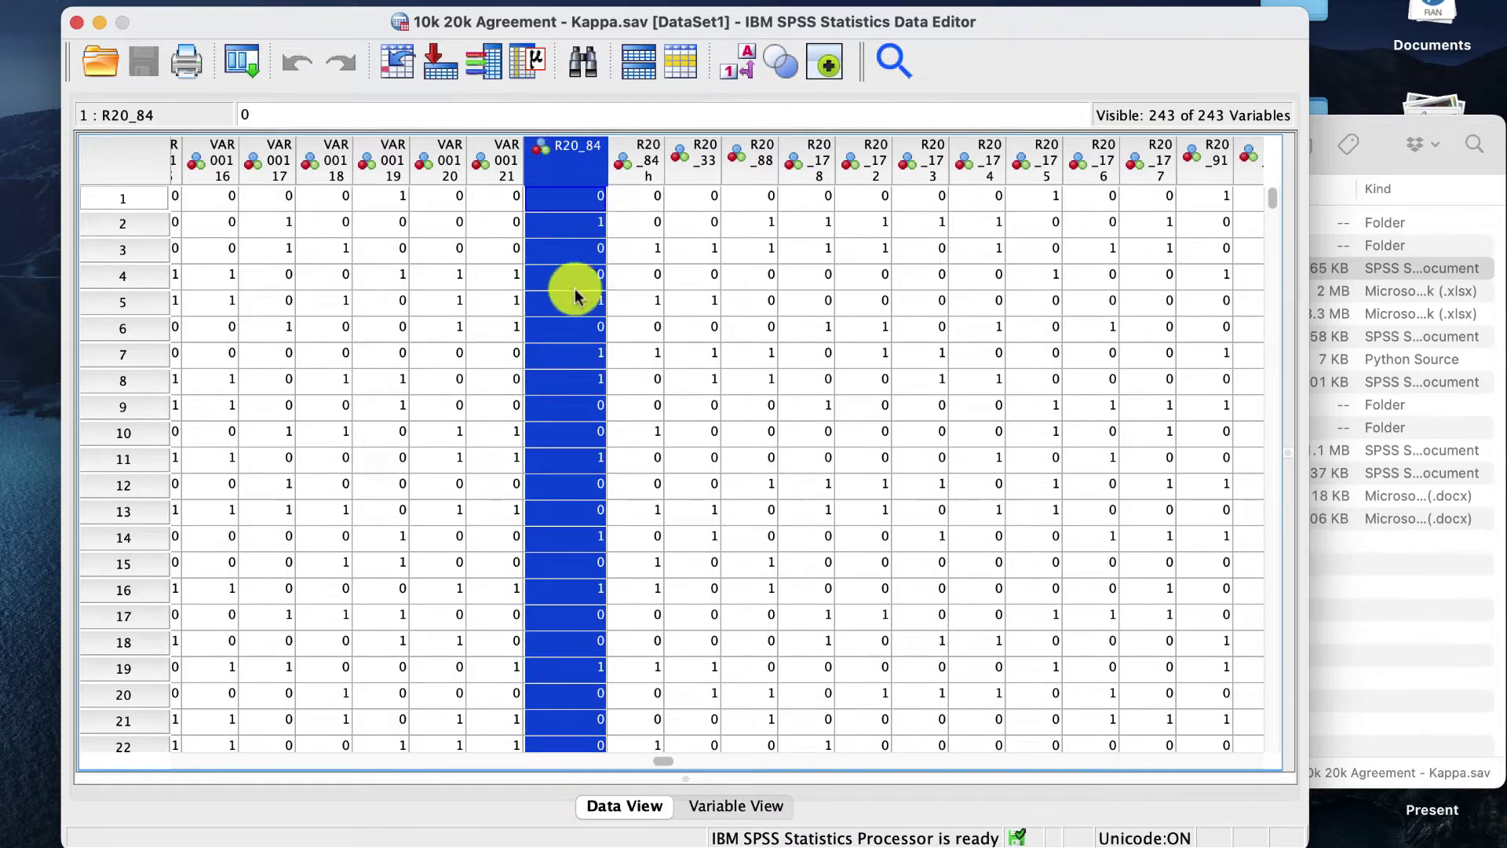
left_click(570, 161)
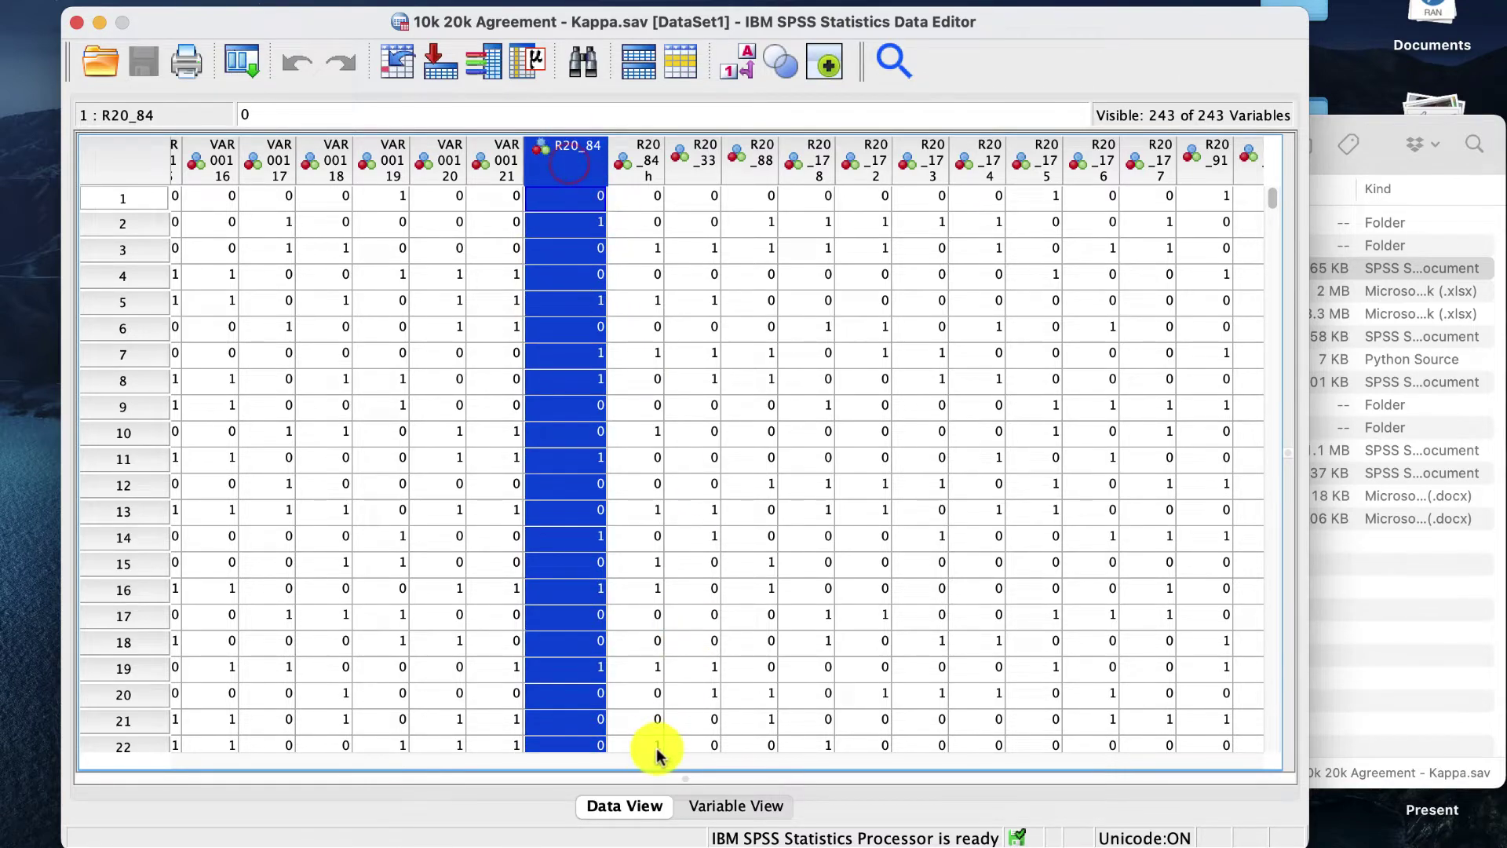
left_click_drag(656, 753, 149, 755)
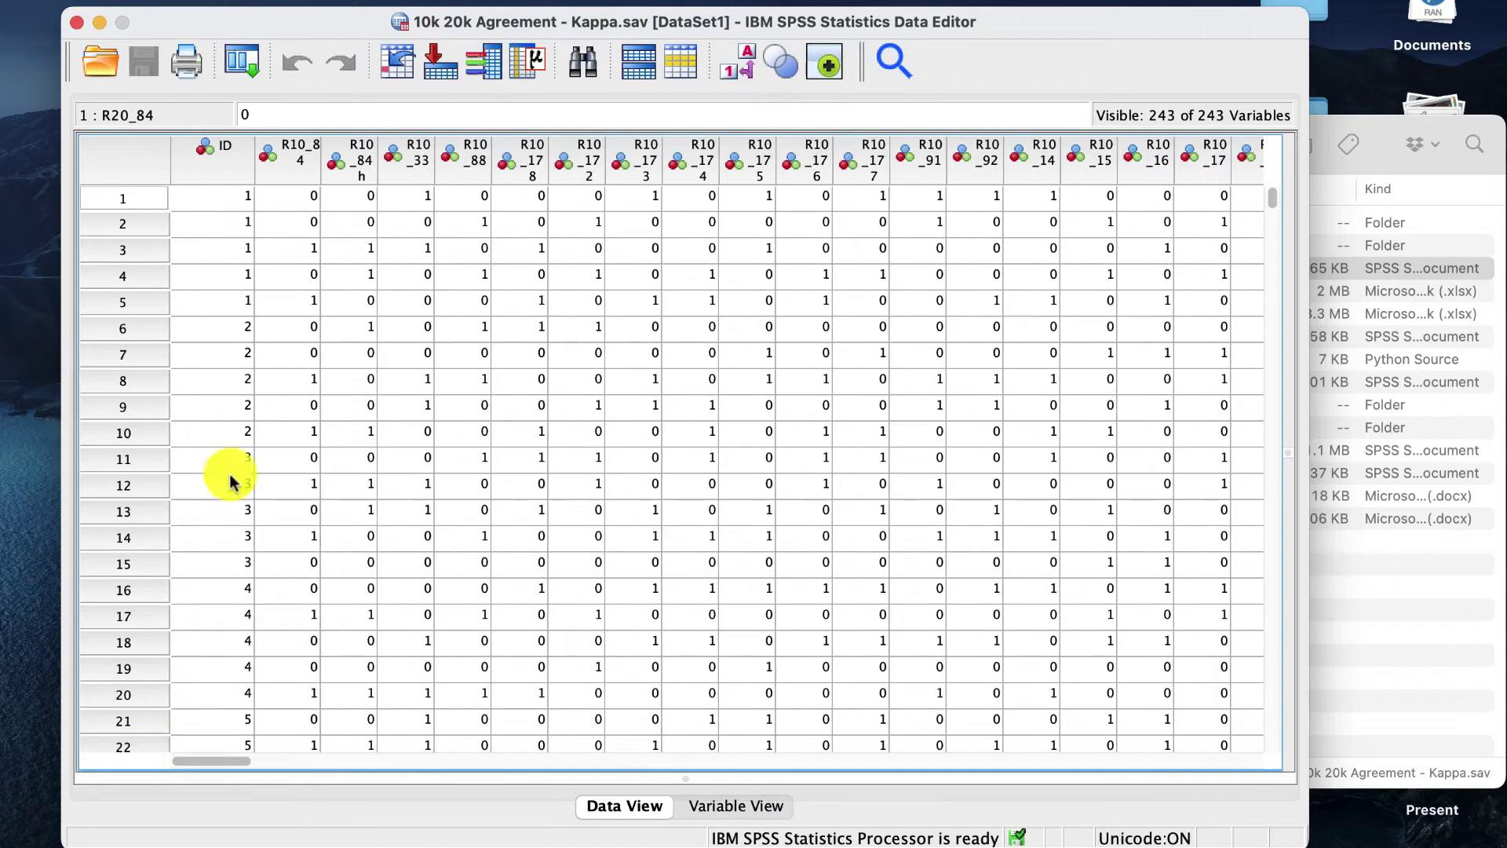
left_click(307, 151)
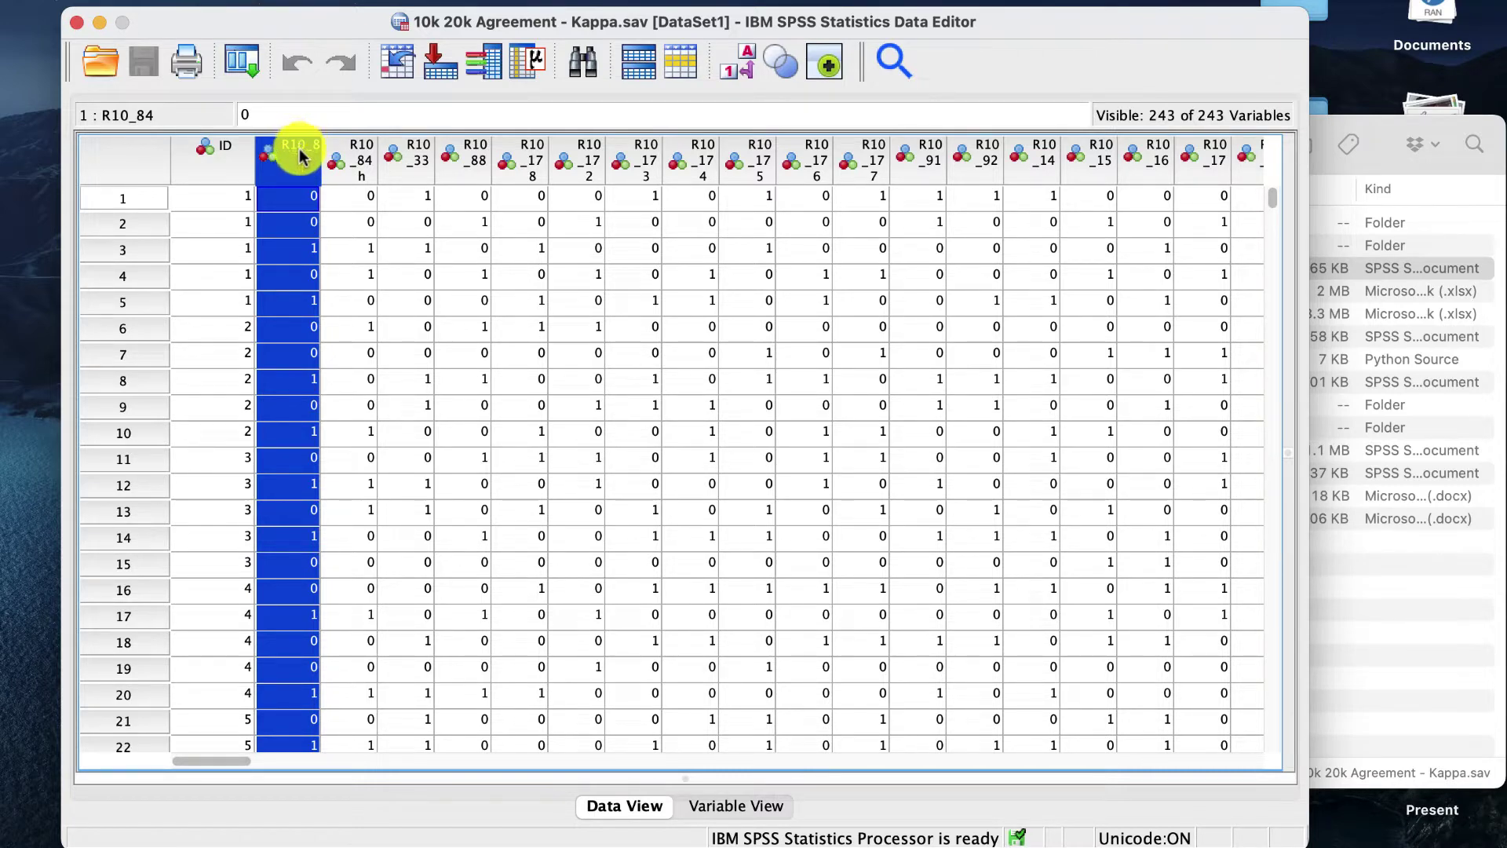
mouse_move(300, 154)
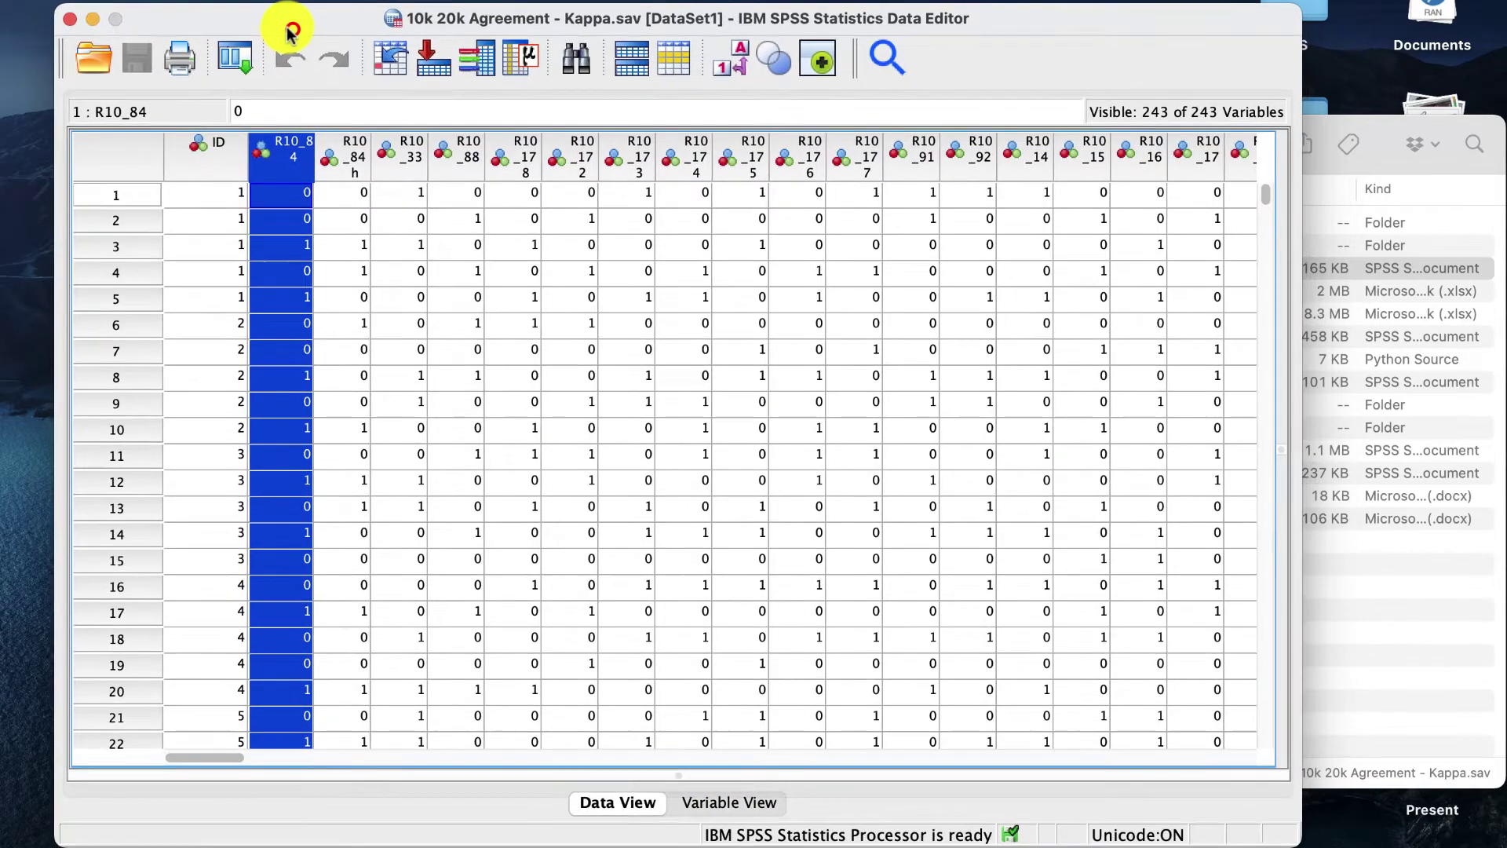
Step: Open the Crosstabs dialog from Analyze > Descriptive Statistics
left_click(382, 2)
mouse_move(394, 38)
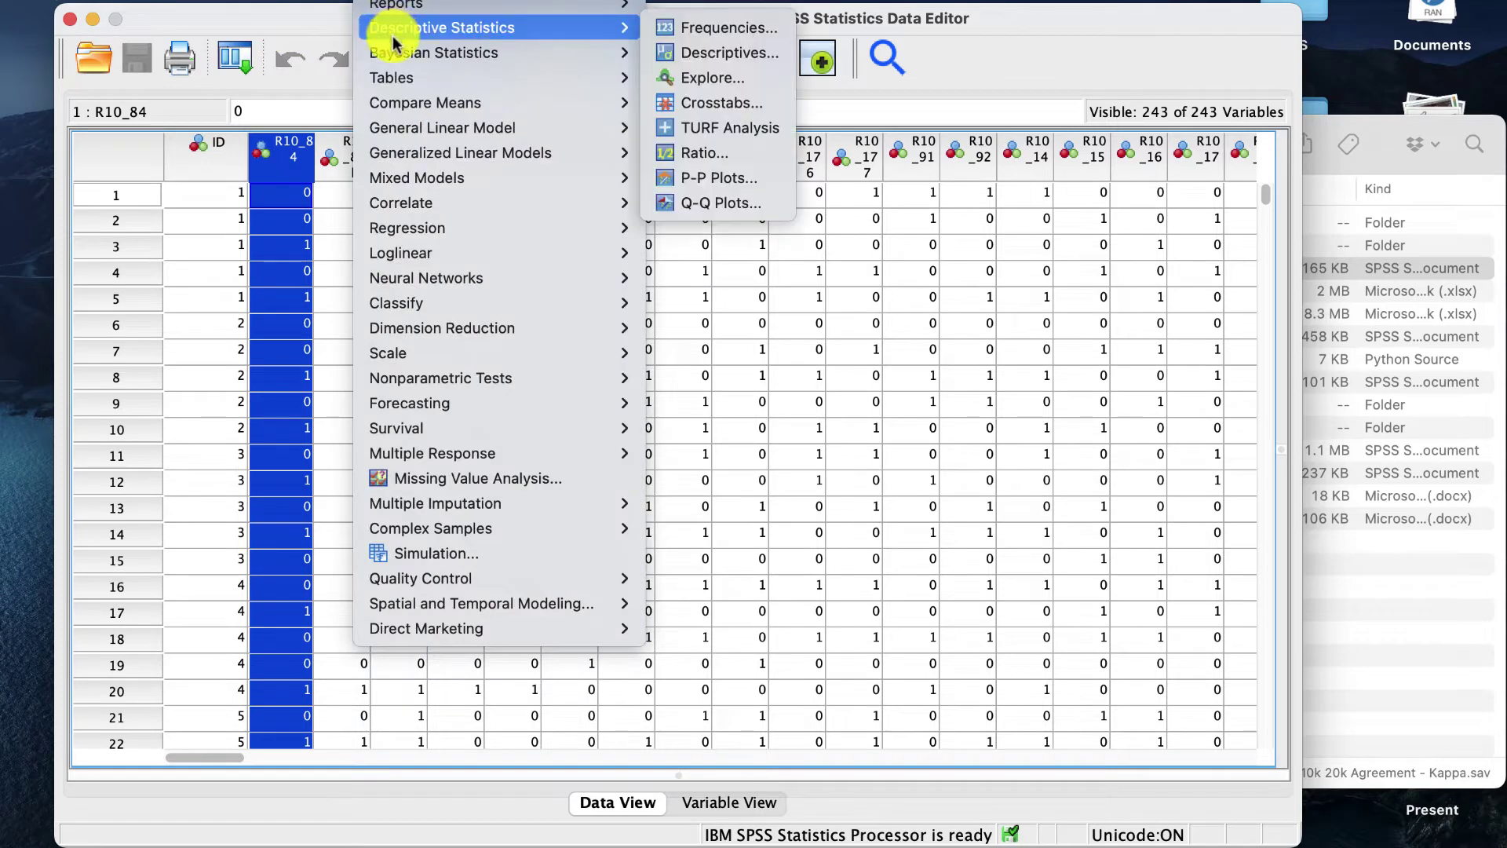
left_click(691, 103)
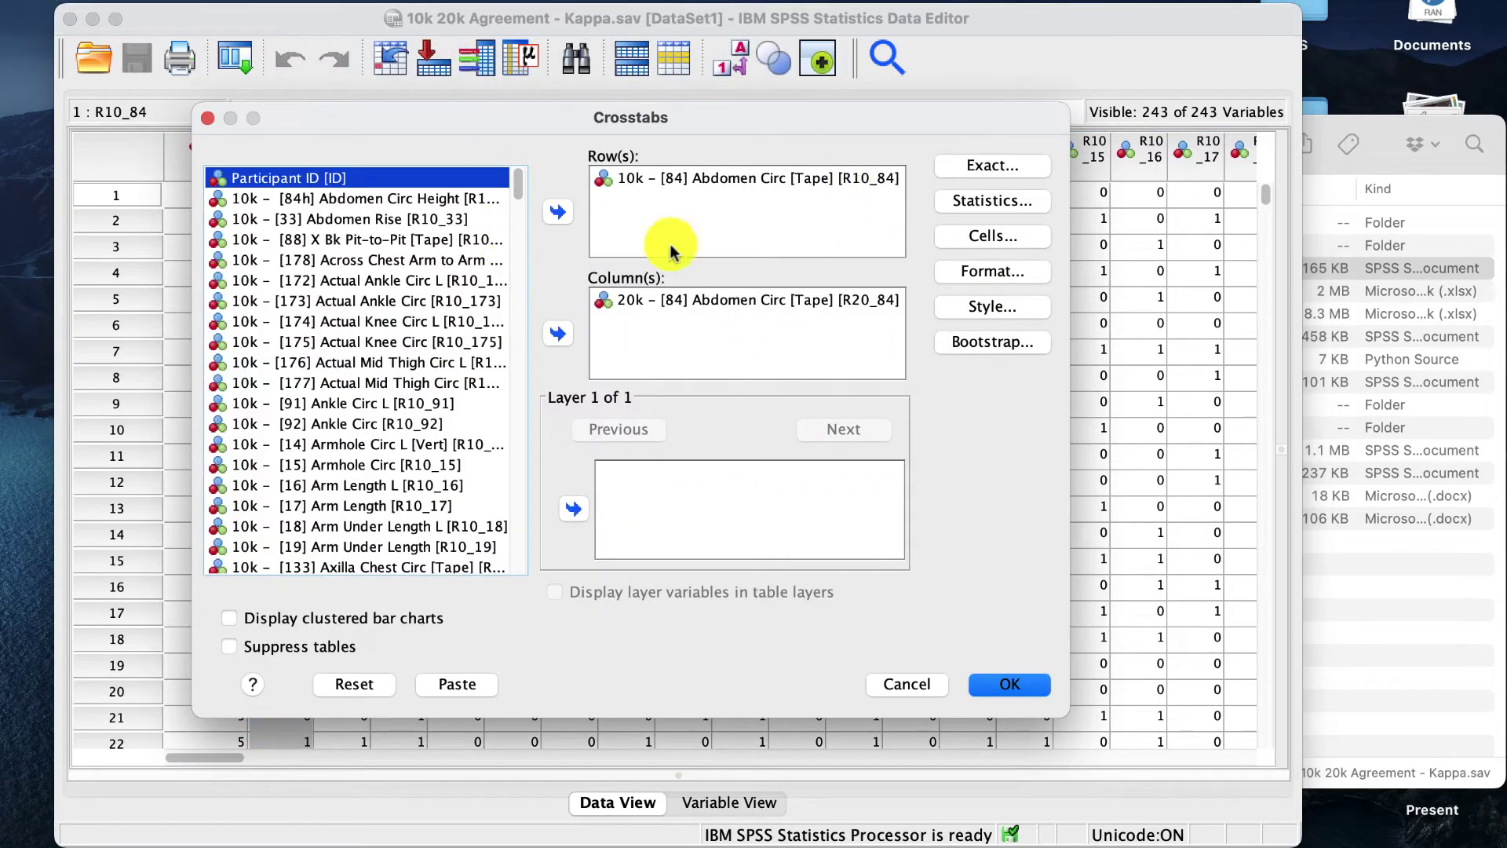
Step: Place R10_84 (10k Abdomen Circ [Tape]) in Row(s) and R20_84 (20k Abdomen Circ [Tape]) in Column(s)
left_click(630, 180)
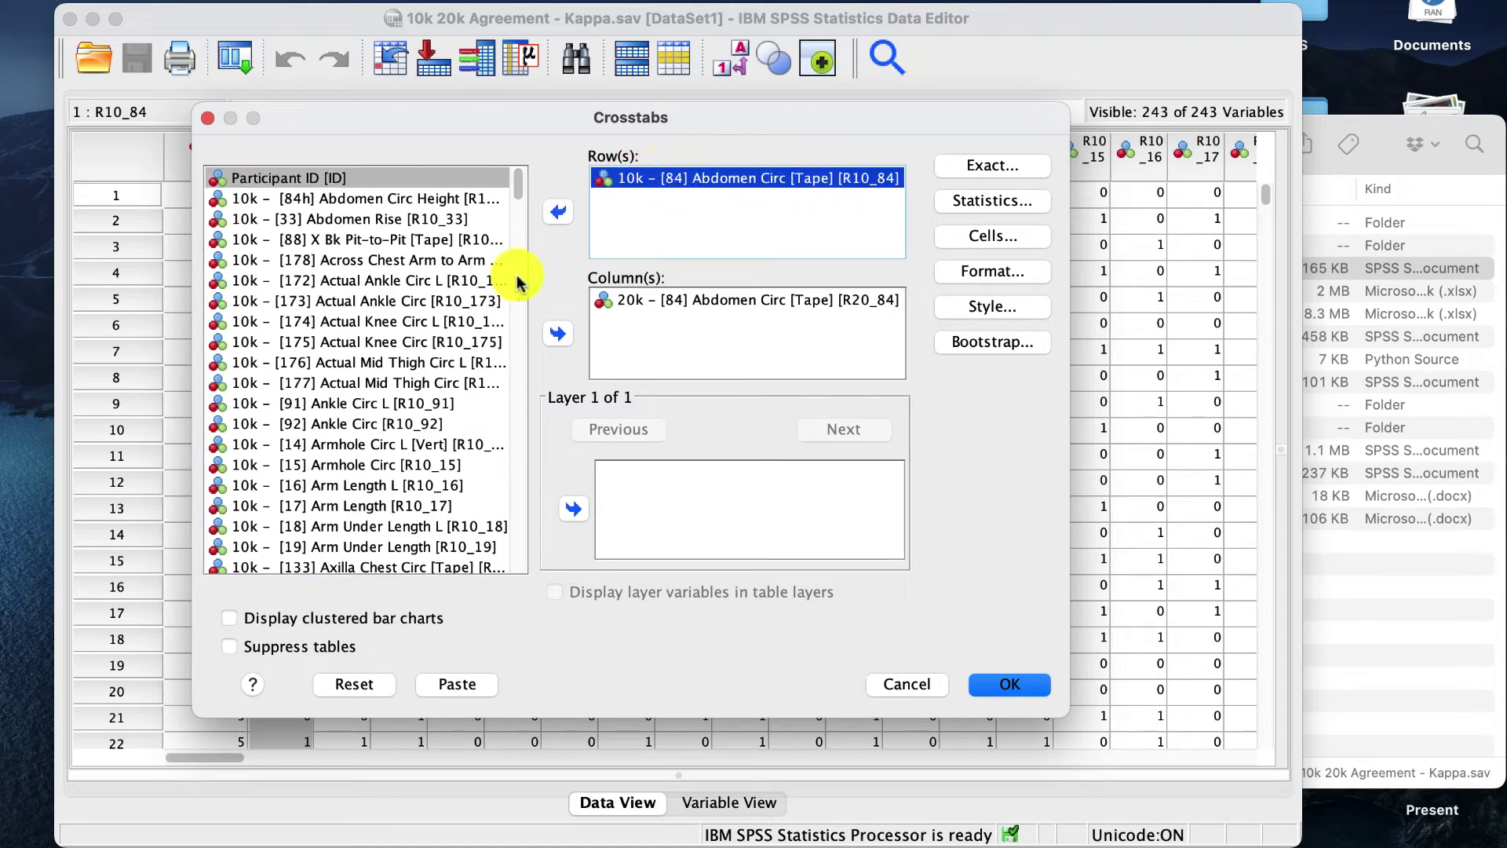
left_click(656, 300)
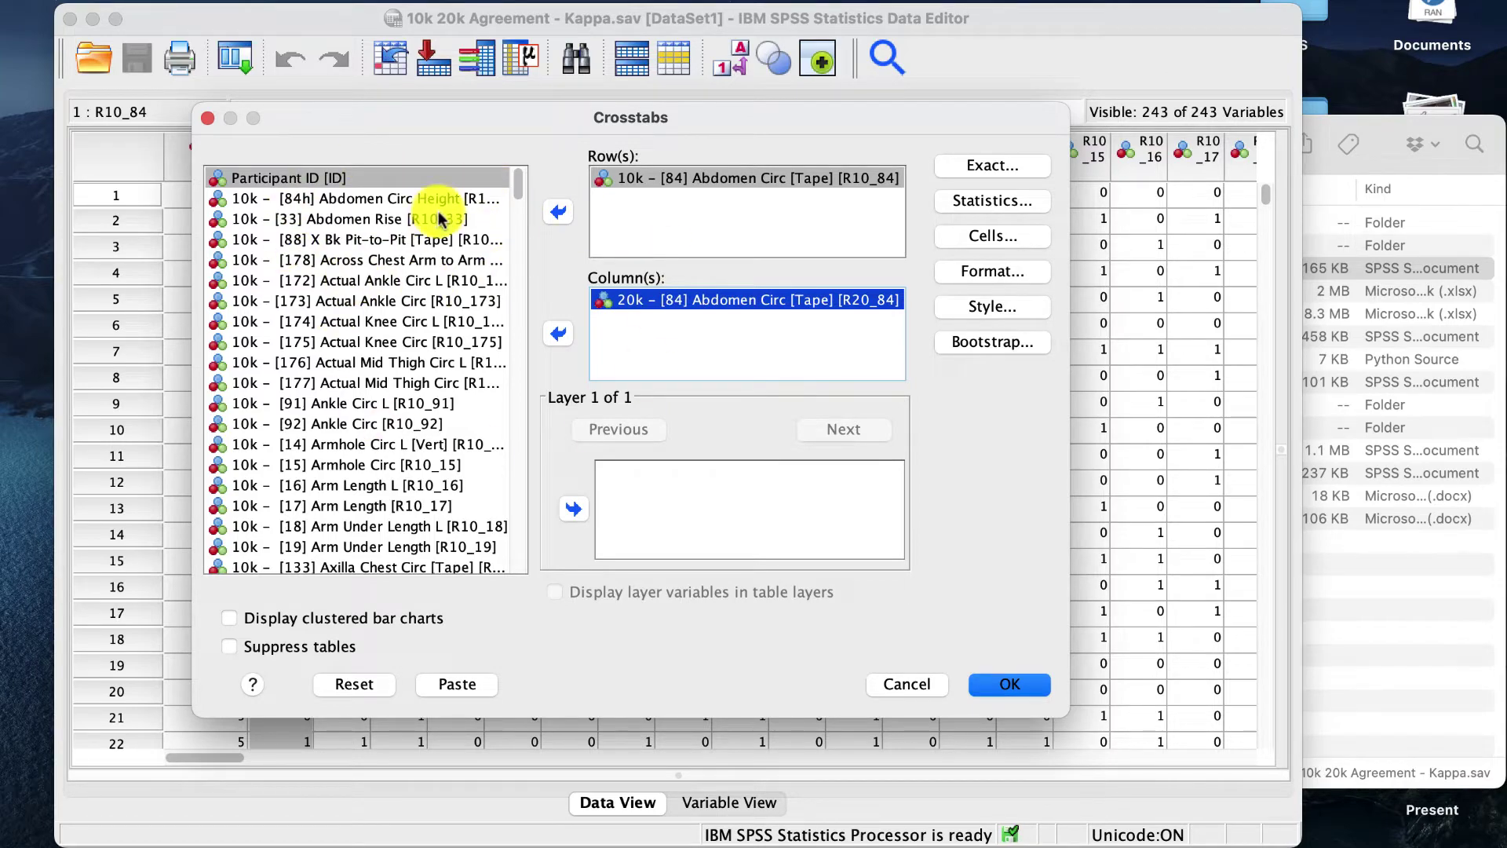
left_click_drag(516, 183, 509, 138)
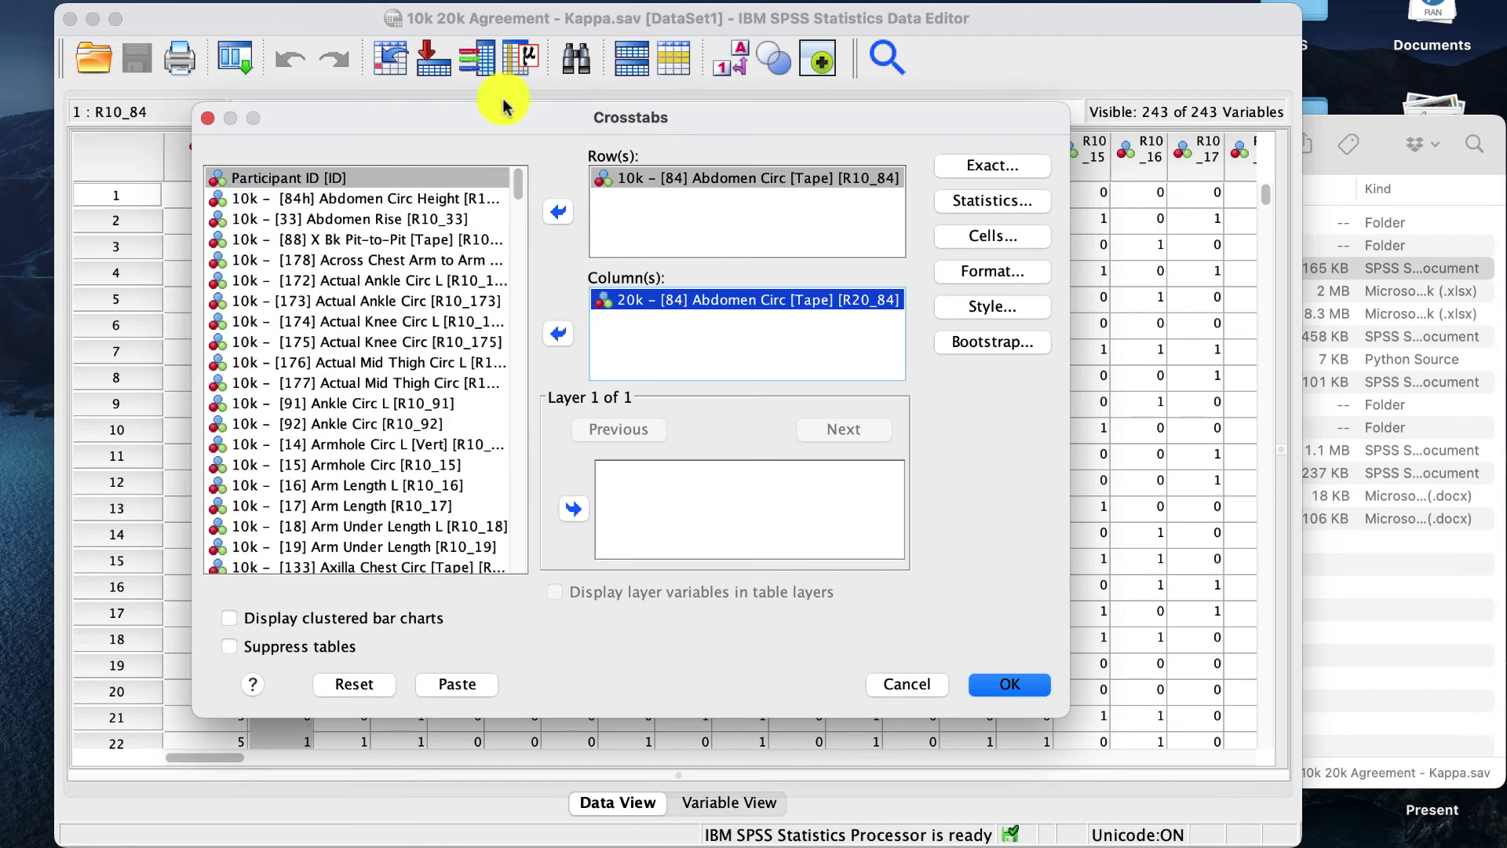
left_click(337, 200)
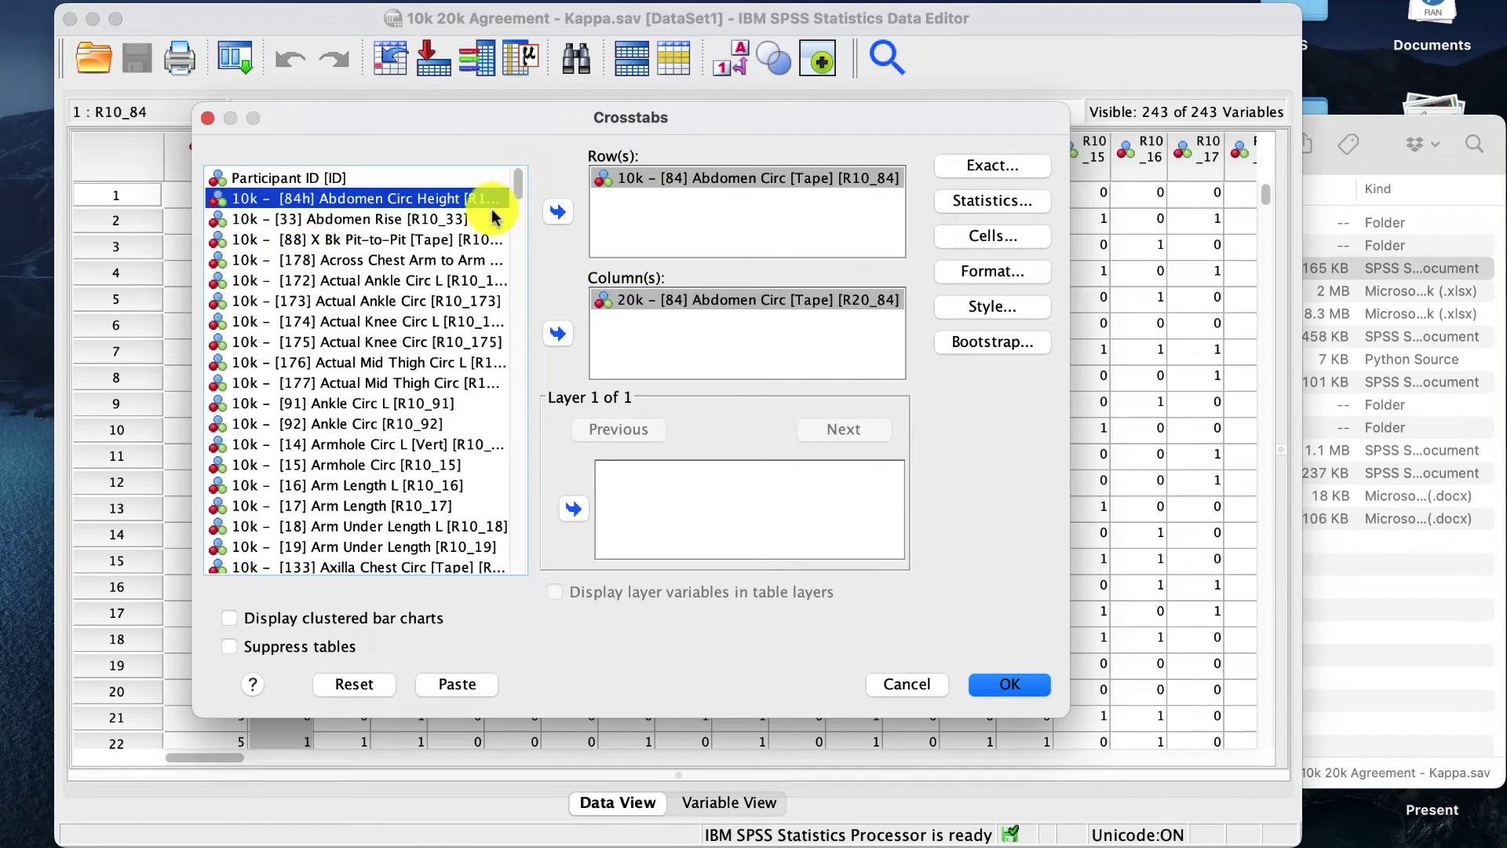
left_click_drag(513, 179, 511, 377)
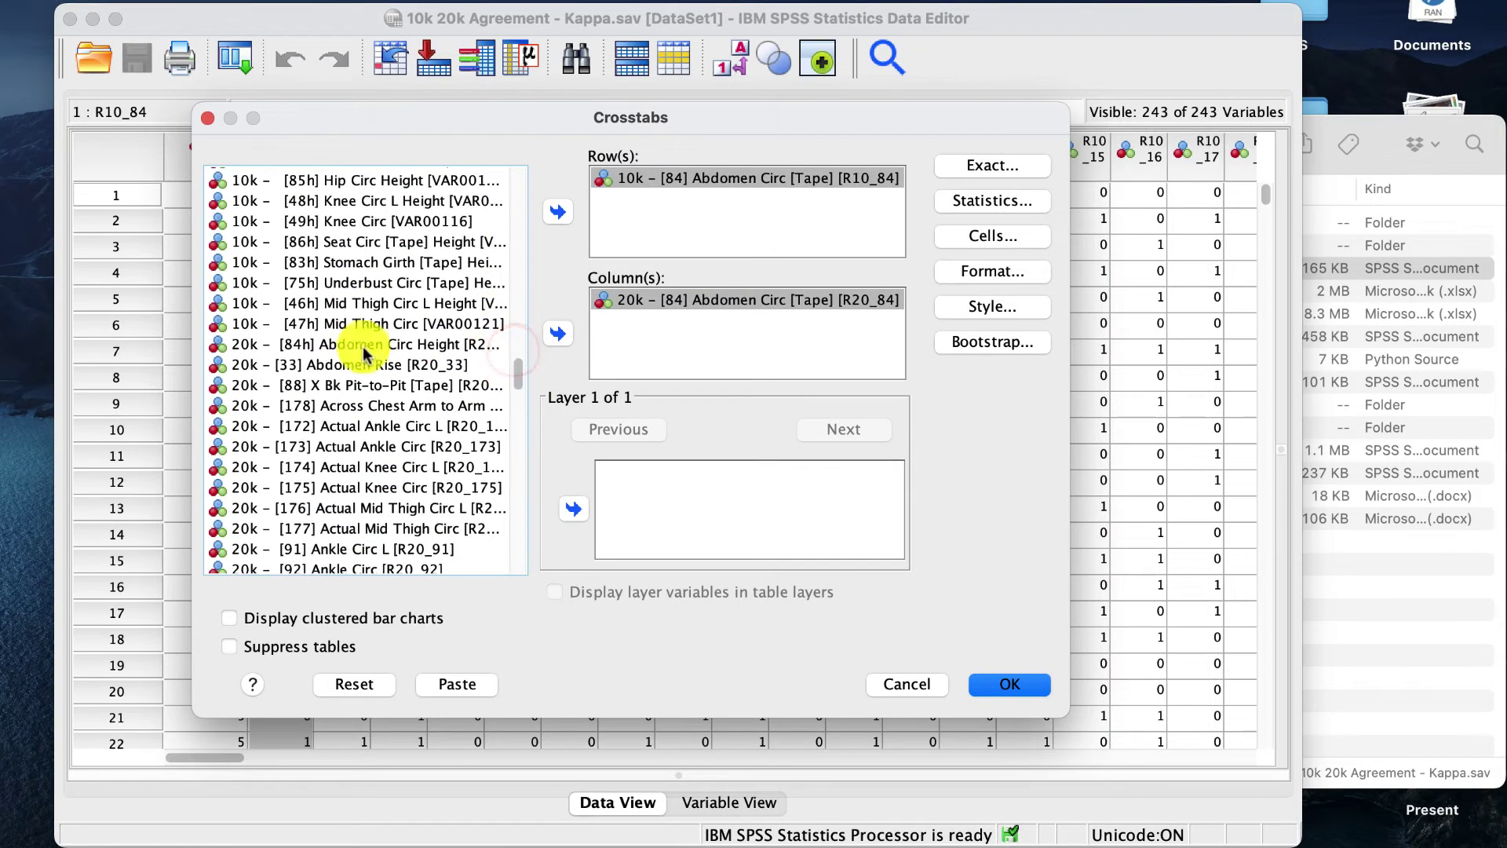
left_click(279, 343)
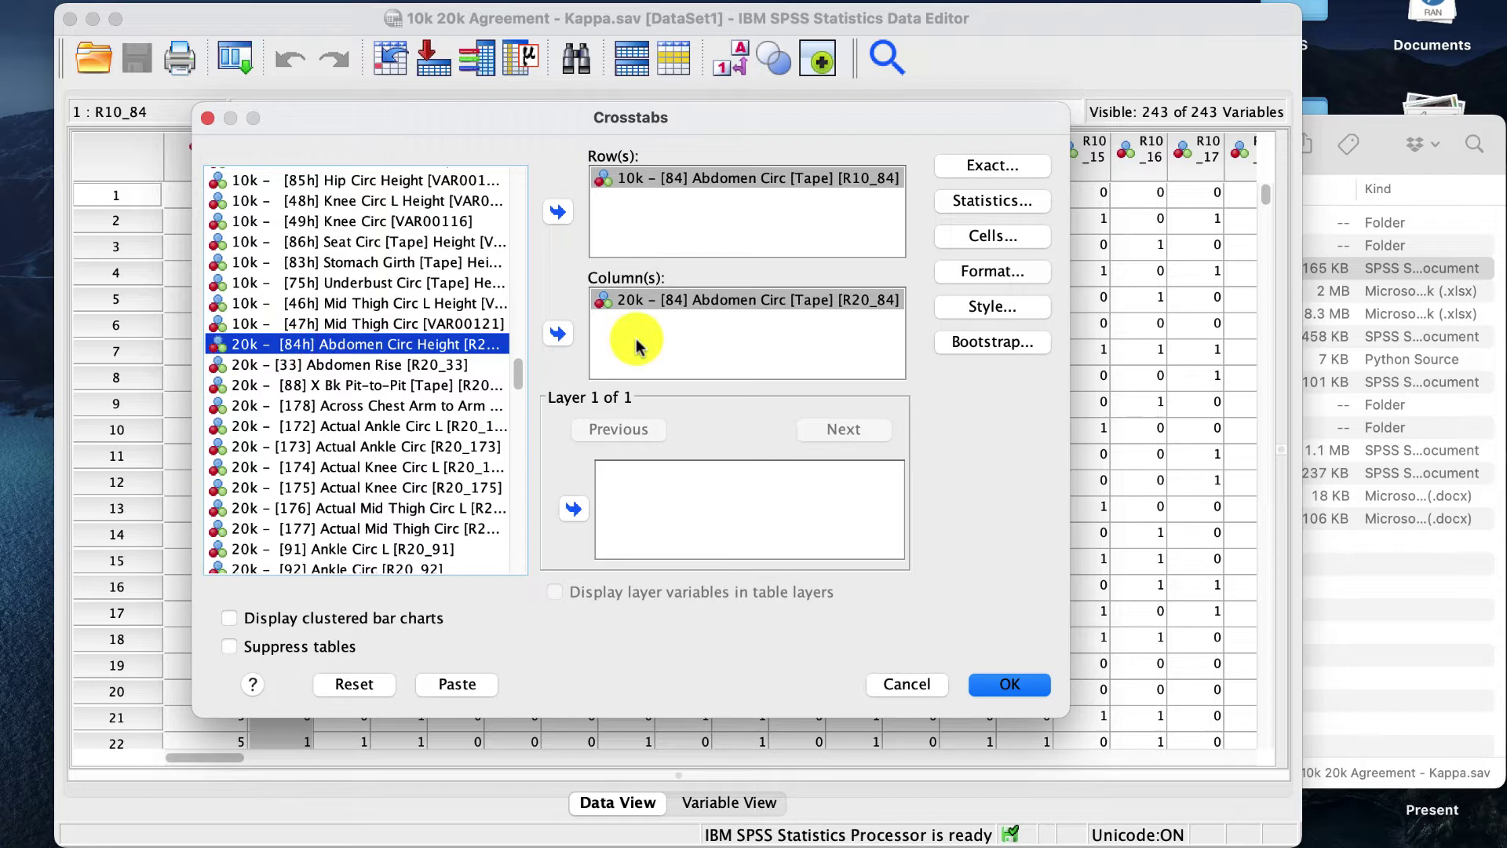
left_click(816, 368)
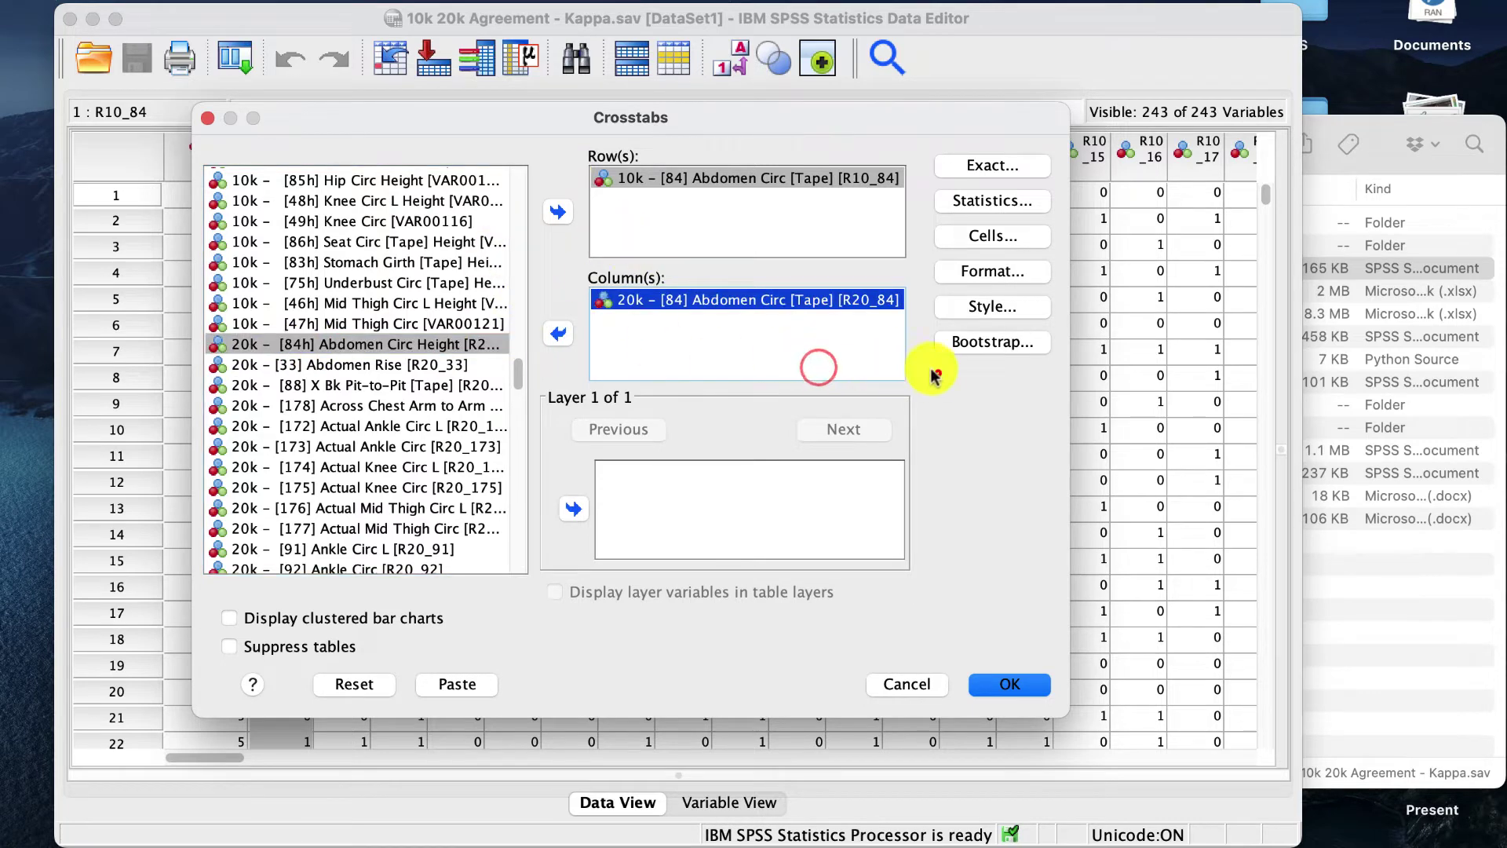
Step: Request the Kappa statistic and show observed counts with row, column and total percentages
left_click(976, 197)
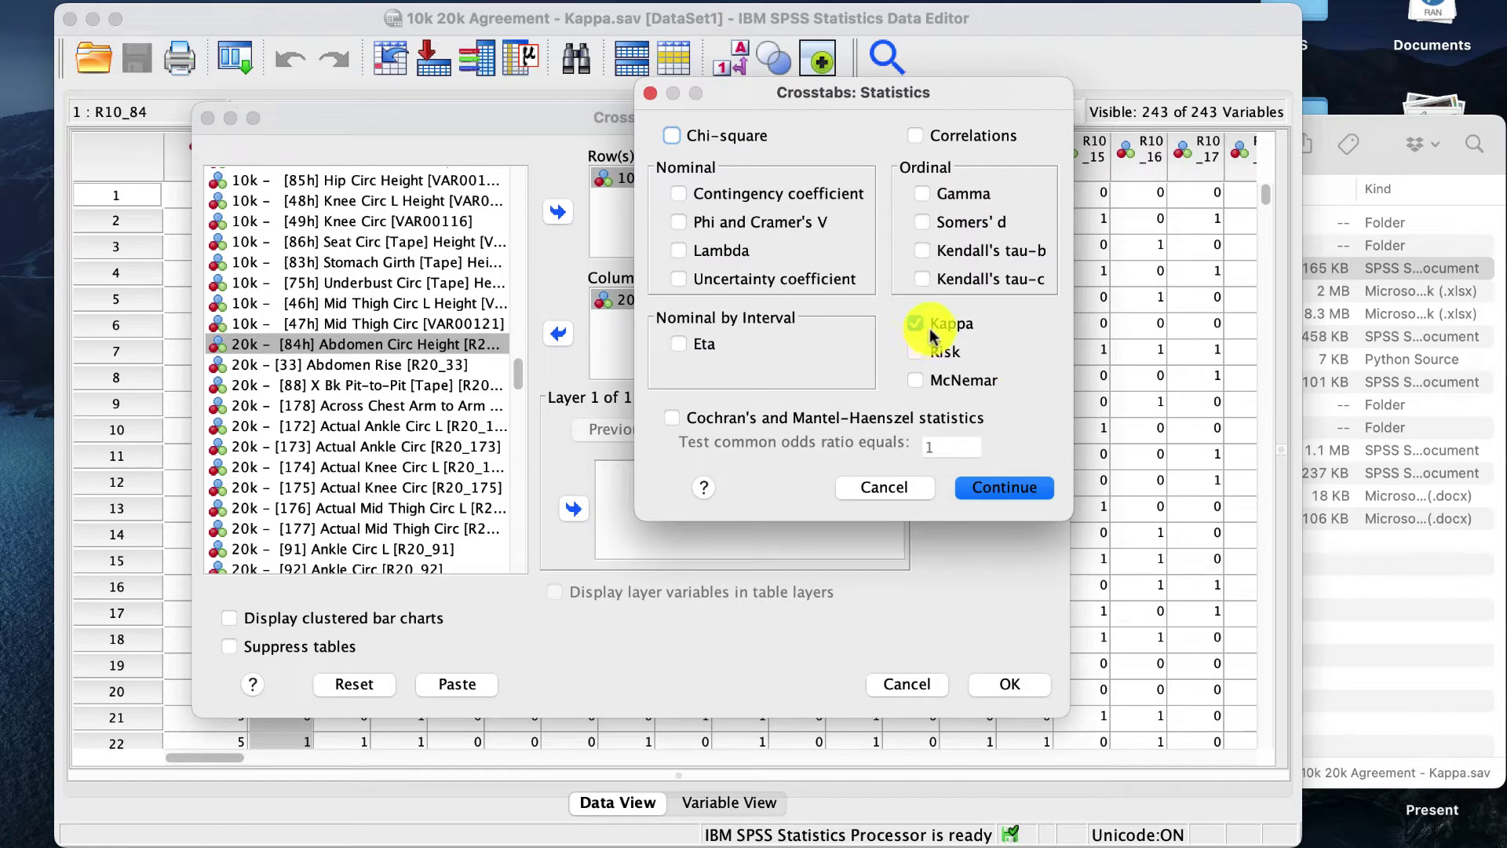
left_click(982, 486)
left_click(993, 237)
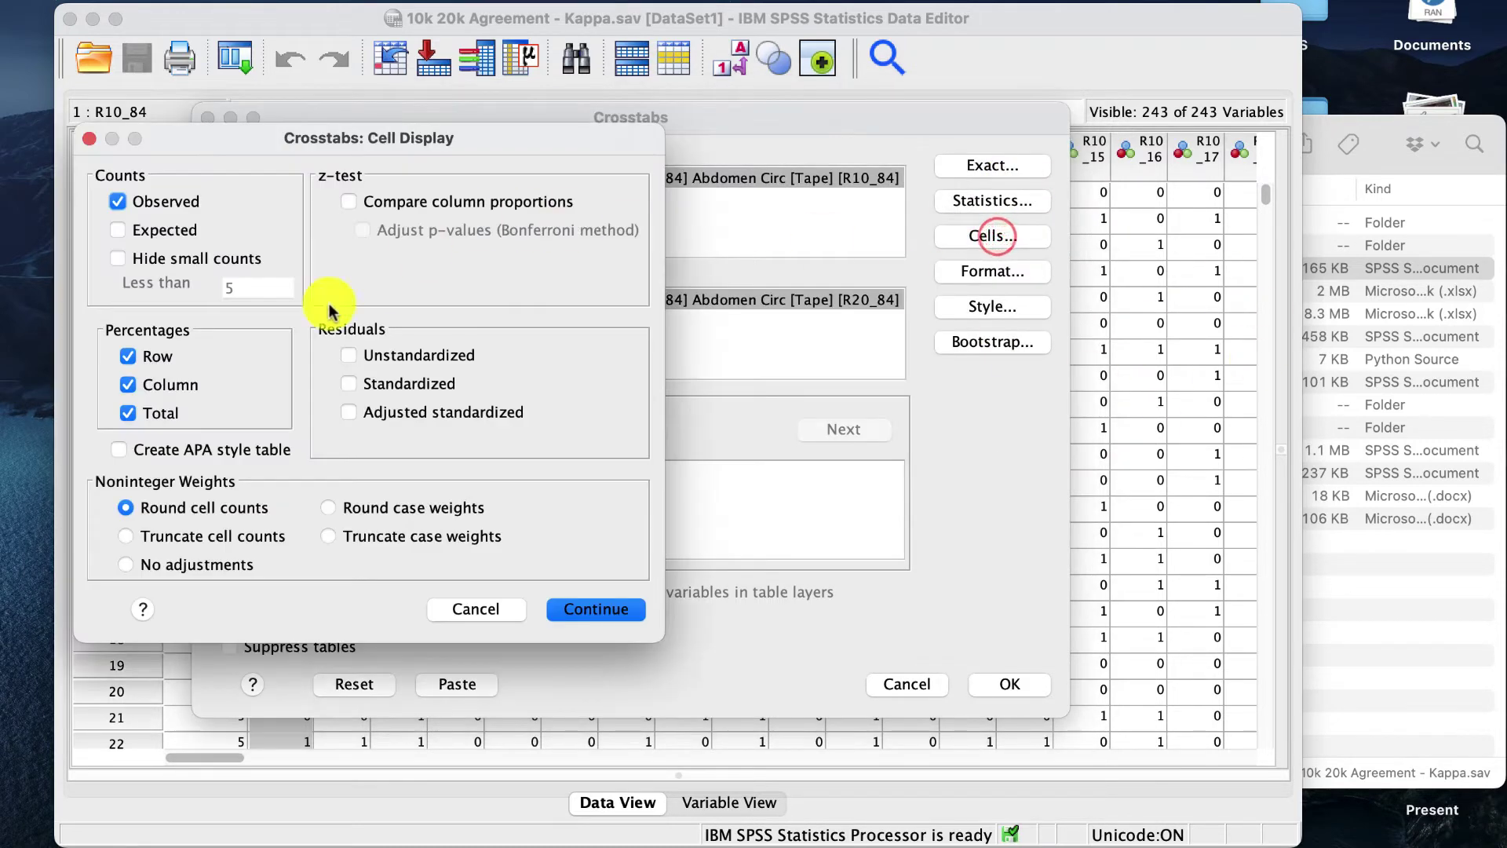
left_click(127, 359)
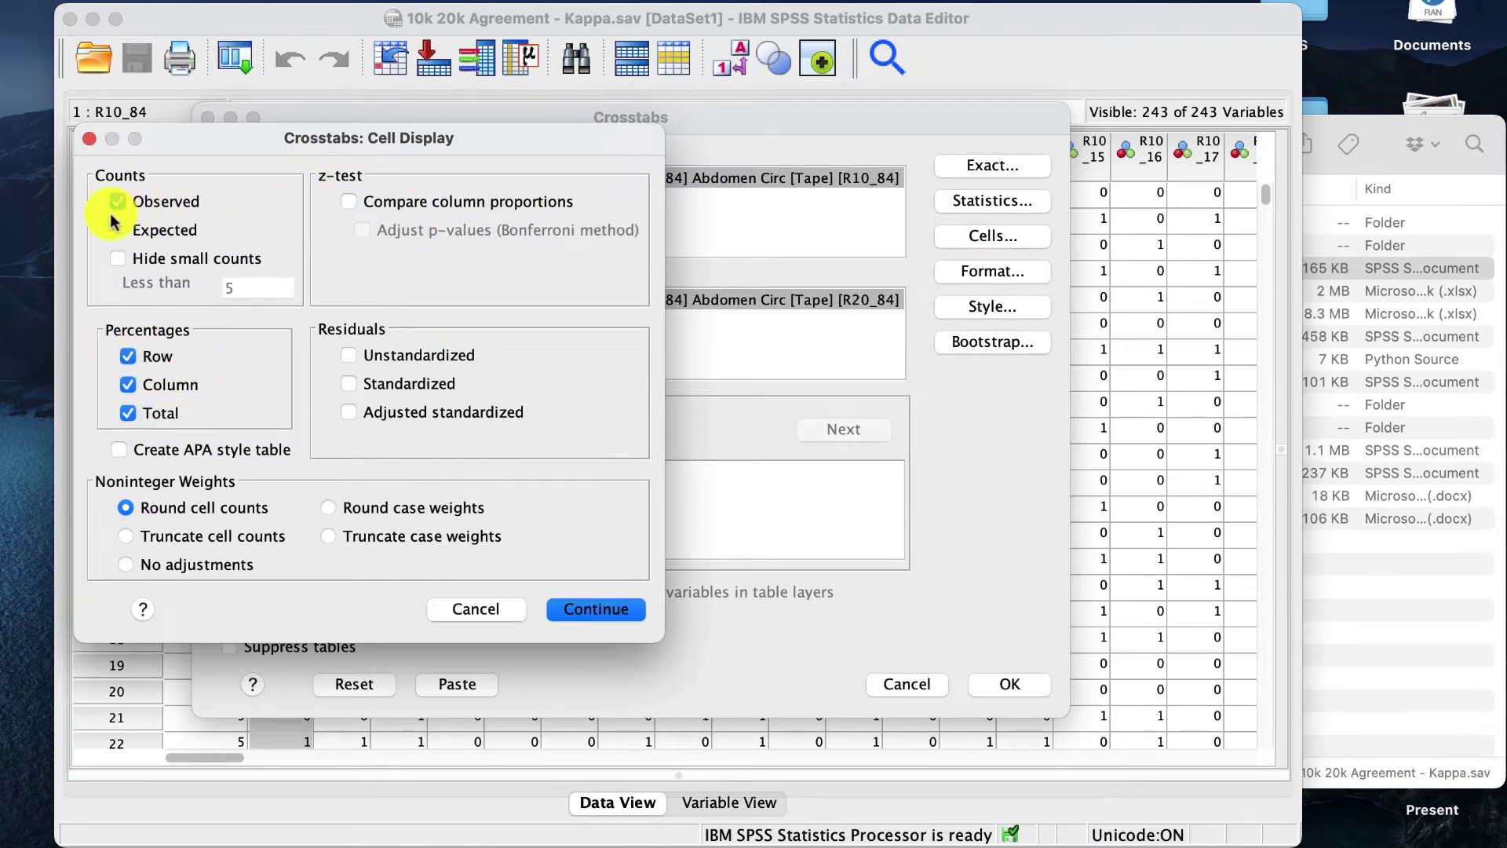
left_click(606, 607)
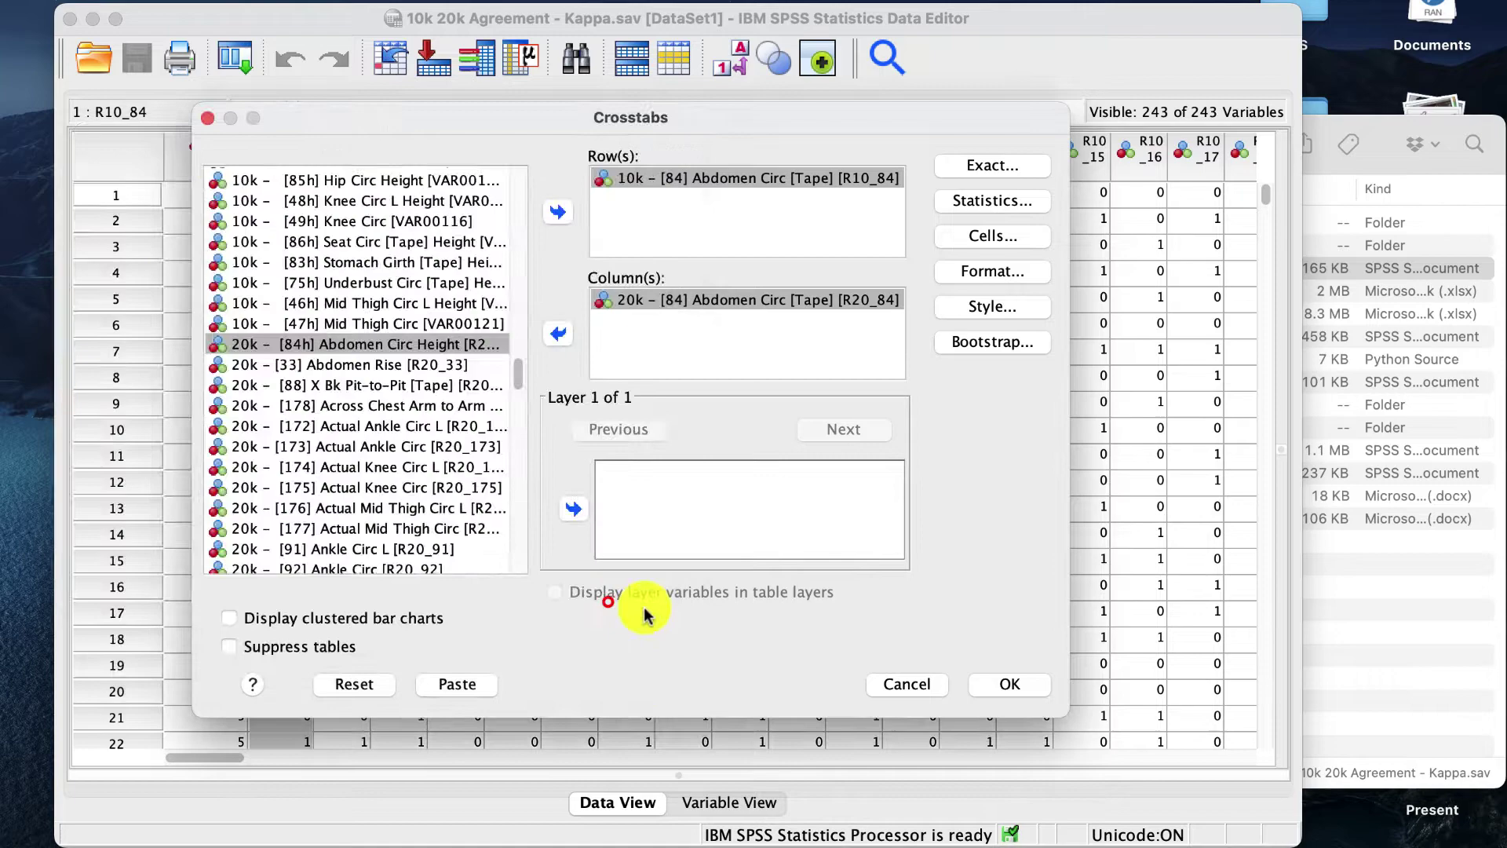
Step: Run the crosstab and review the Case Processing Summary showing 505 valid cases
left_click(1009, 682)
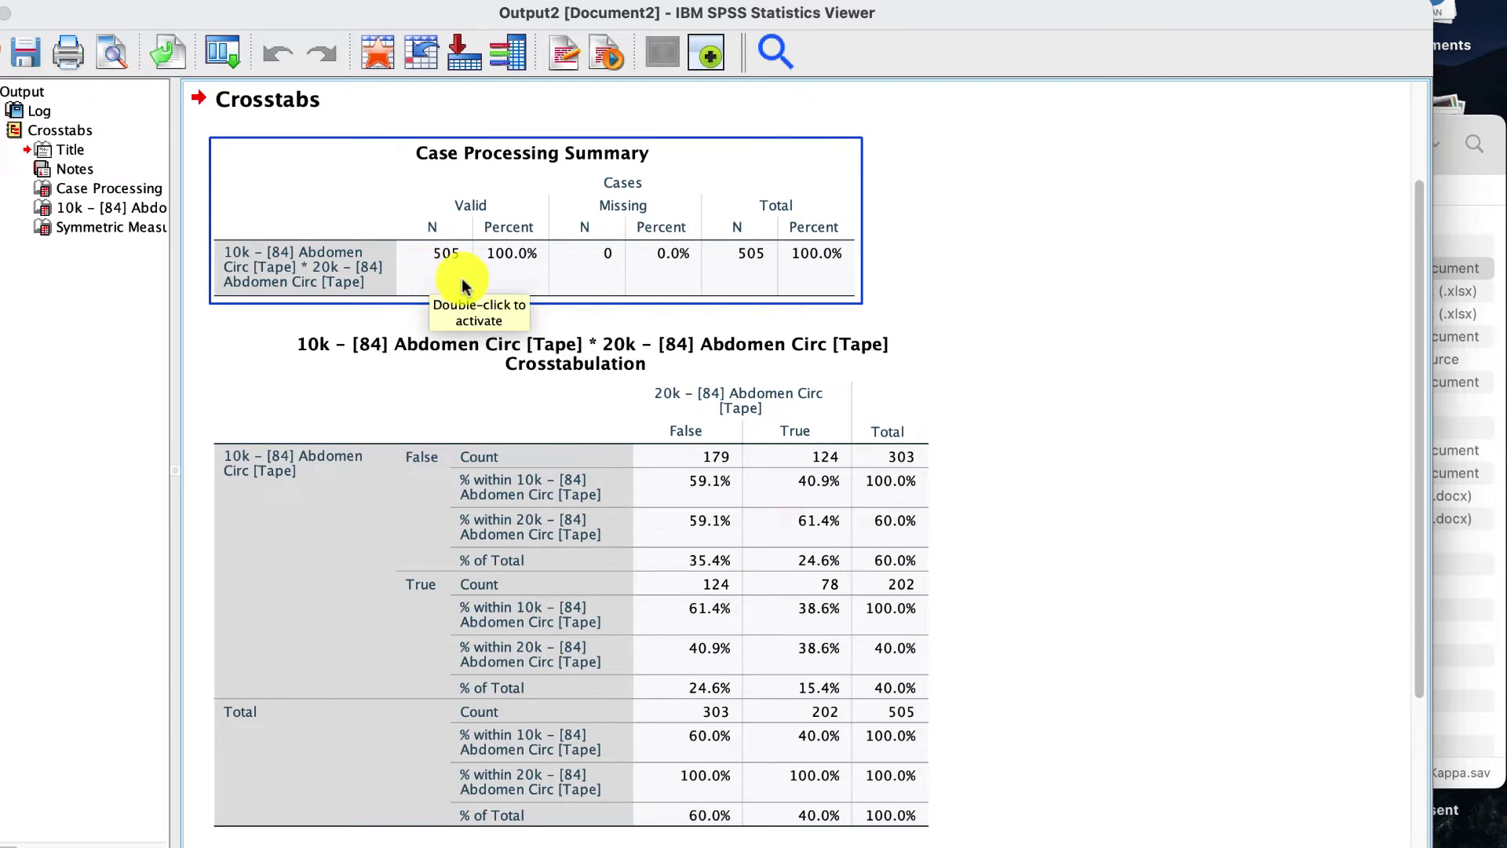
left_click(970, 497)
left_click(908, 407)
left_click(418, 276)
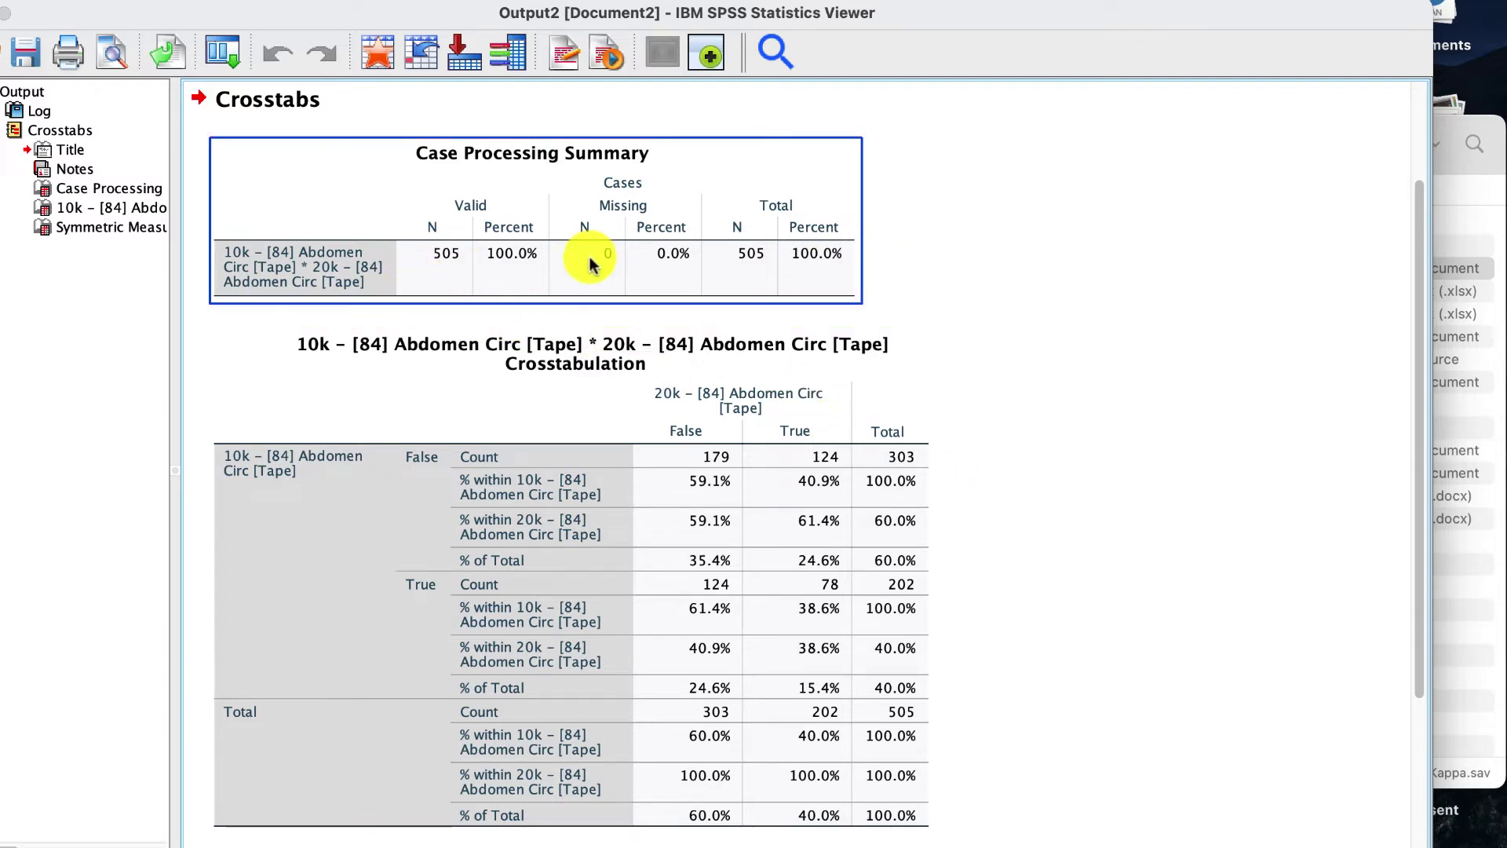
left_click(1072, 432)
scroll(1074, 428, "down", 5)
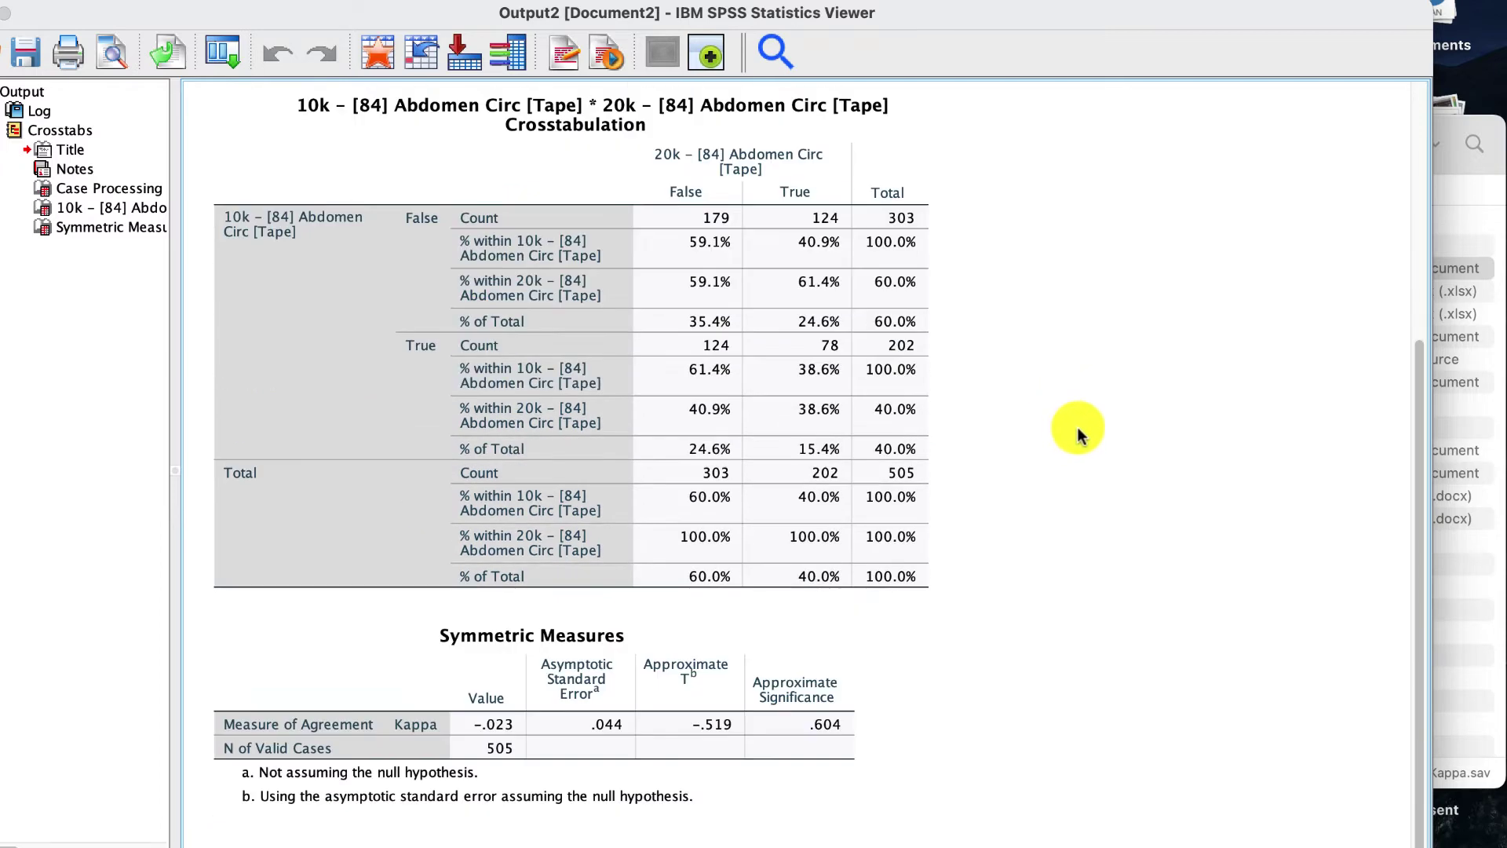
left_click(424, 749)
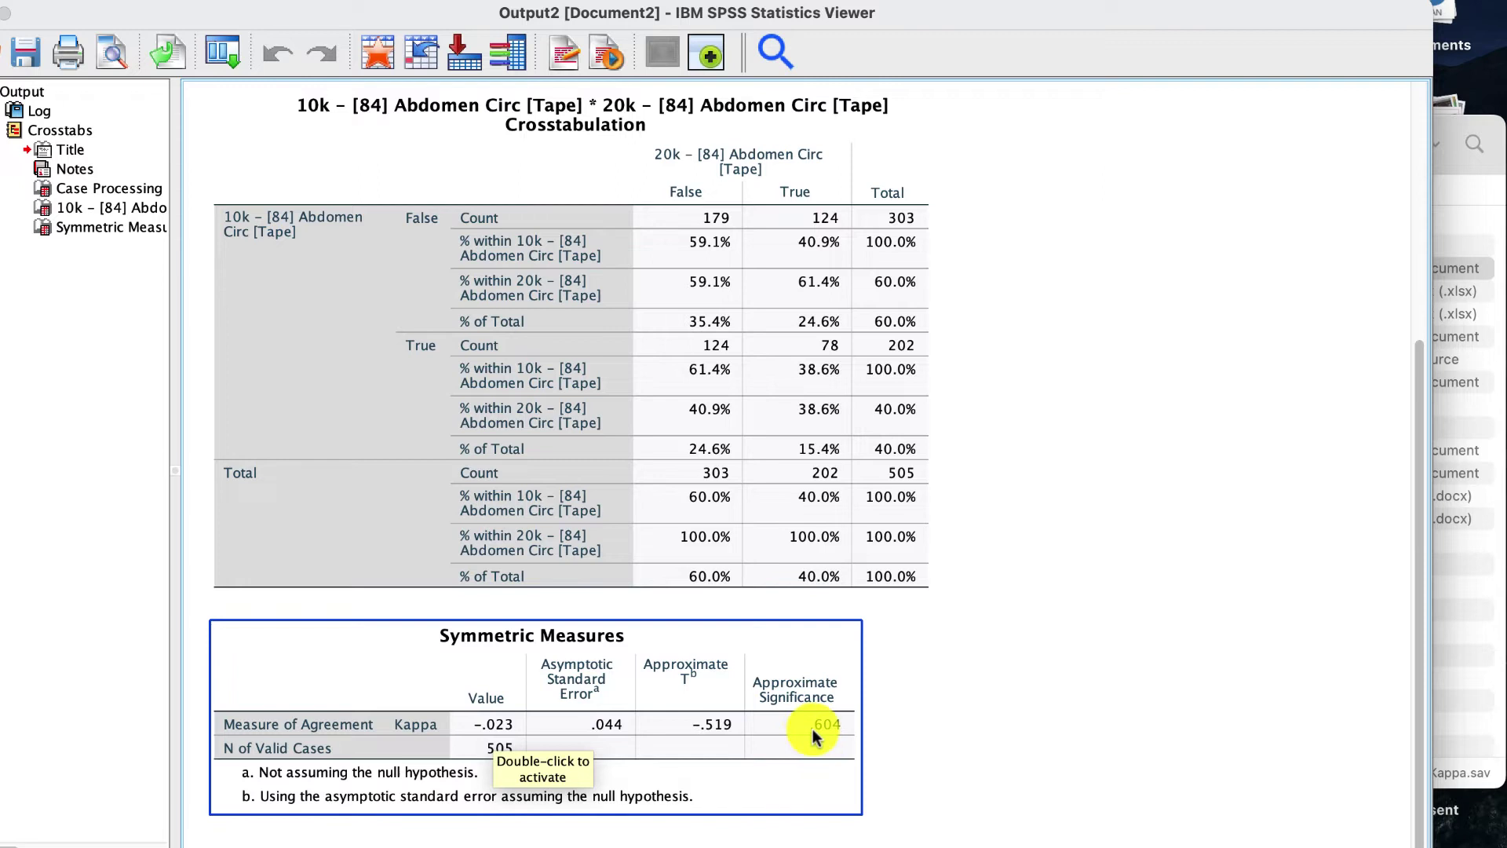
left_click(878, 723)
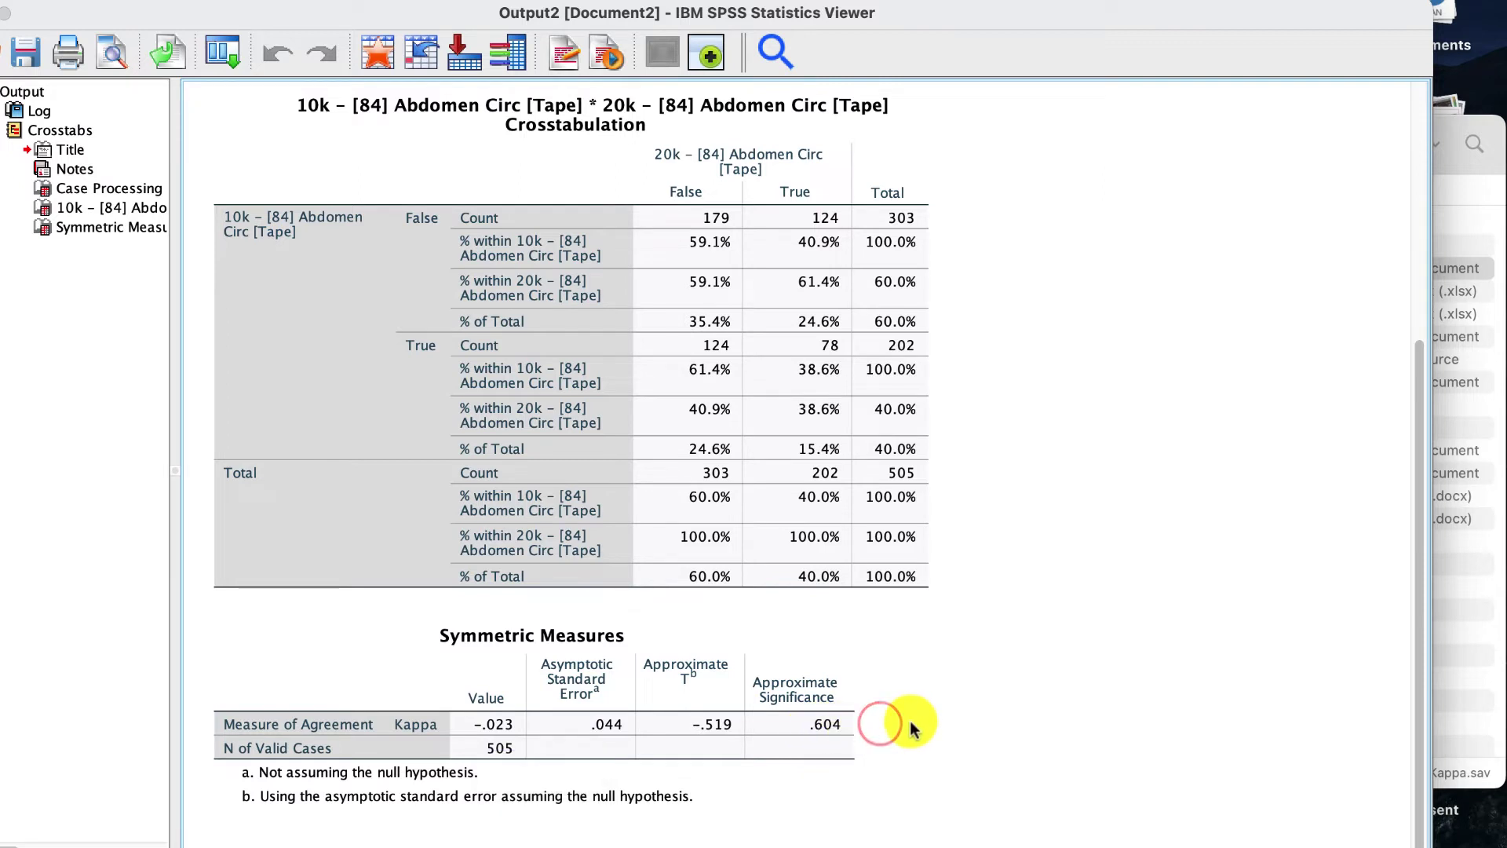
left_click(793, 741)
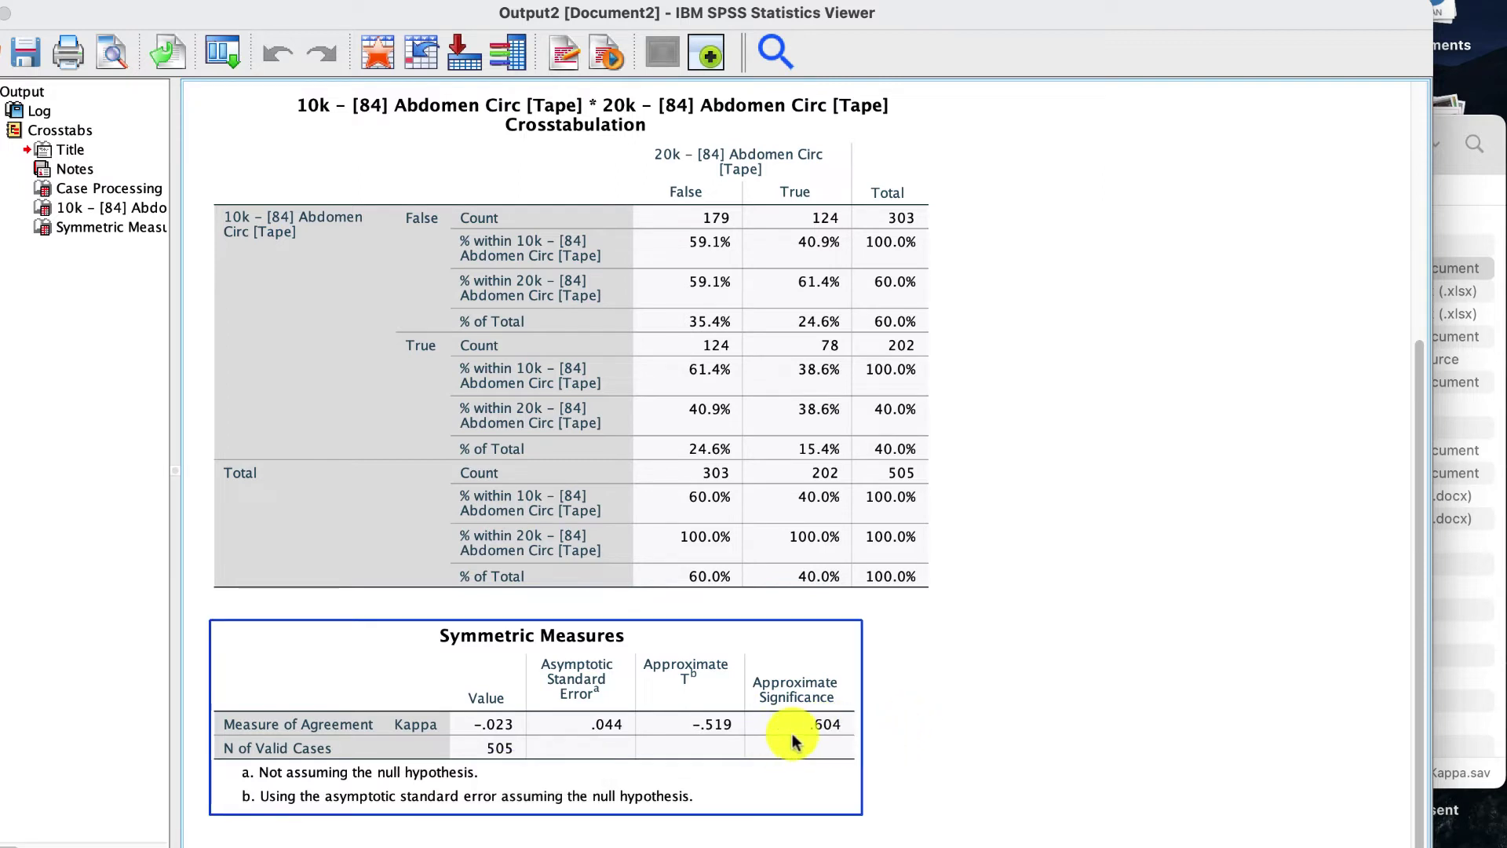
left_click(877, 724)
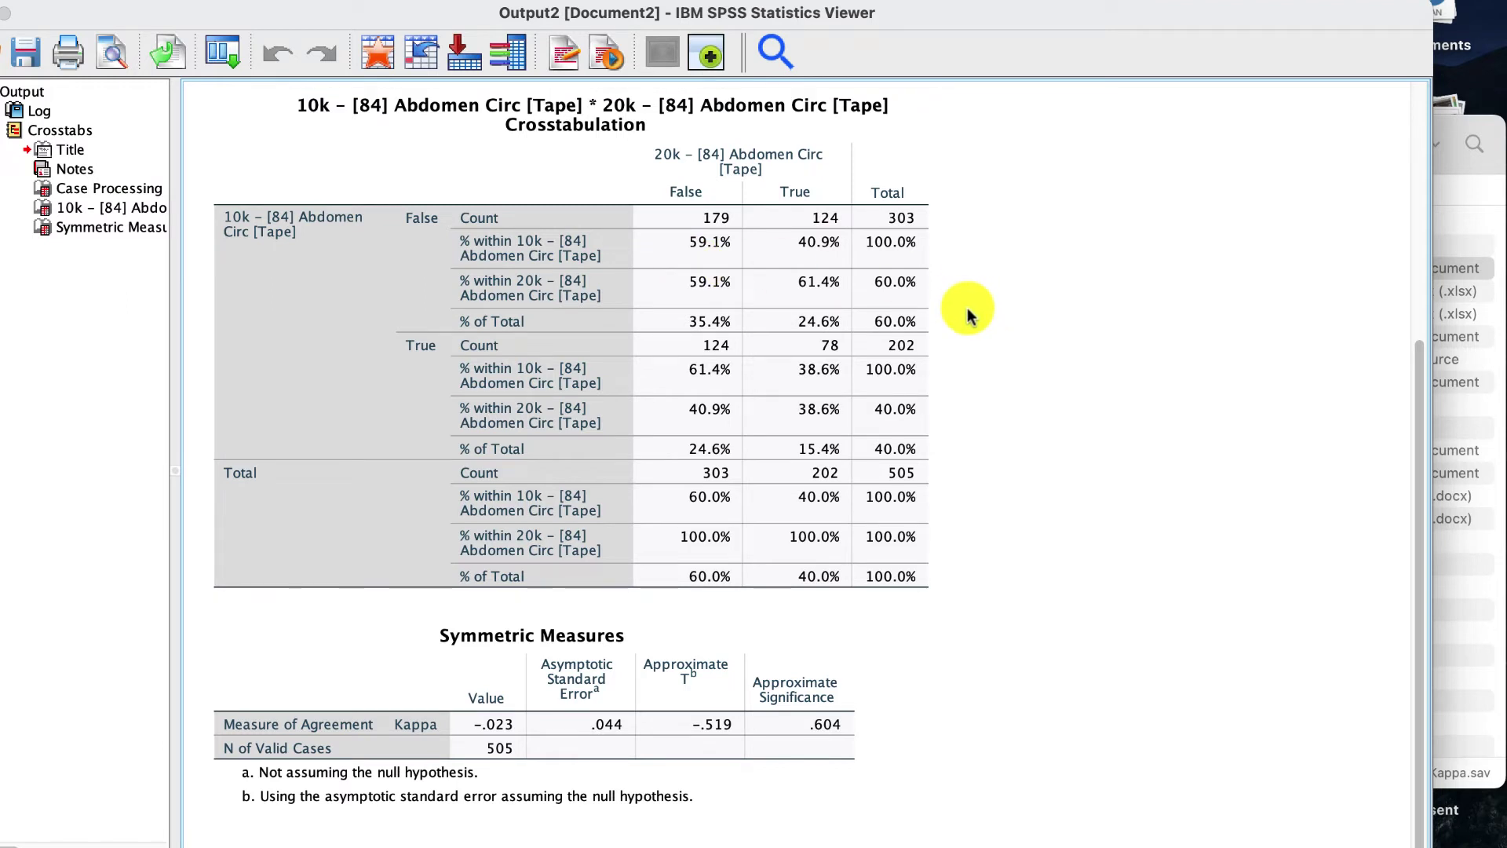
left_click(549, 471)
left_click(726, 334)
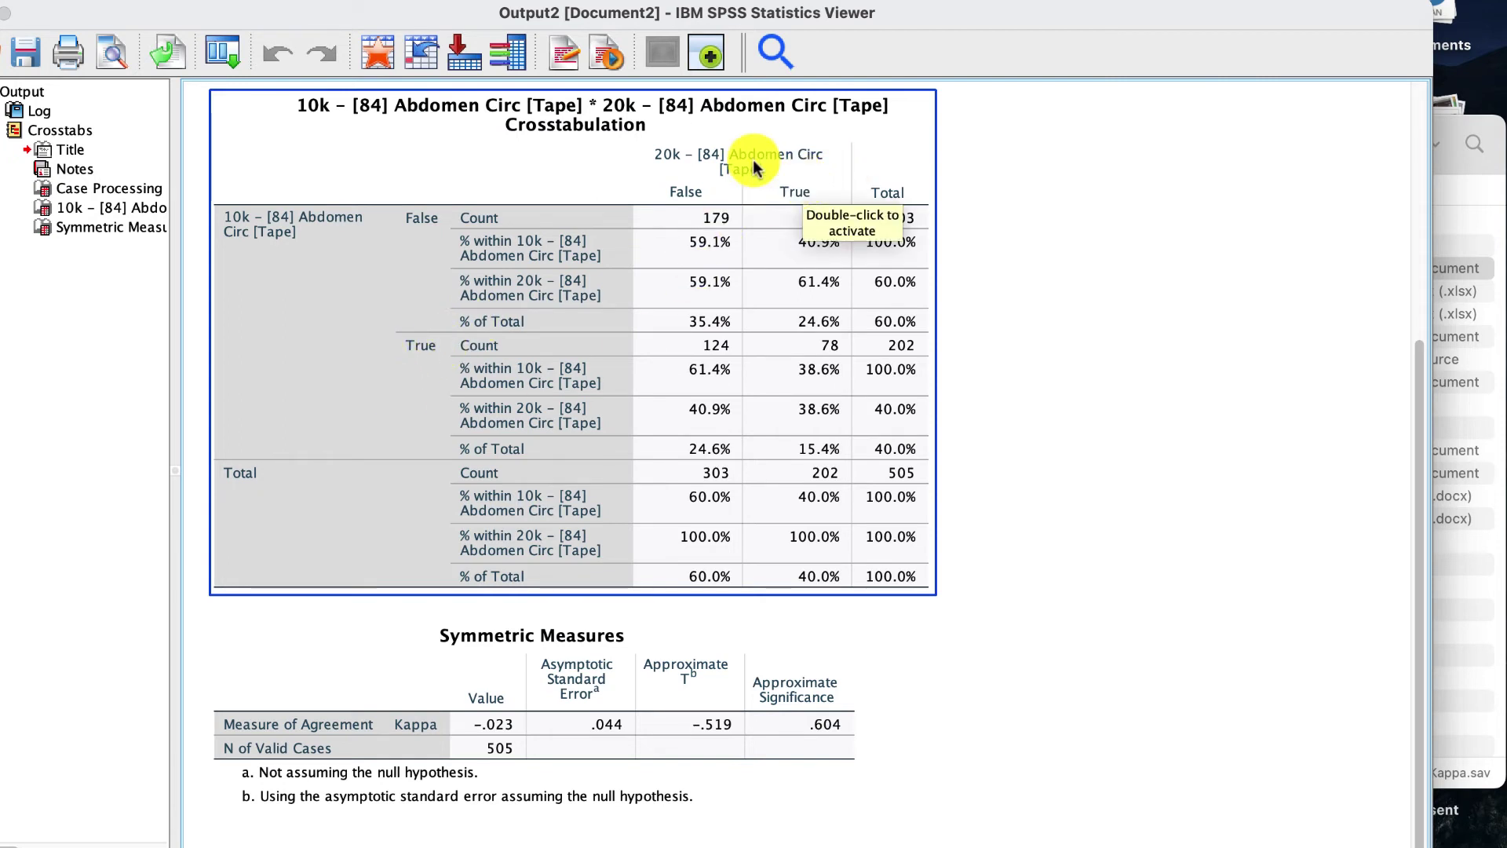
left_click(31, 369)
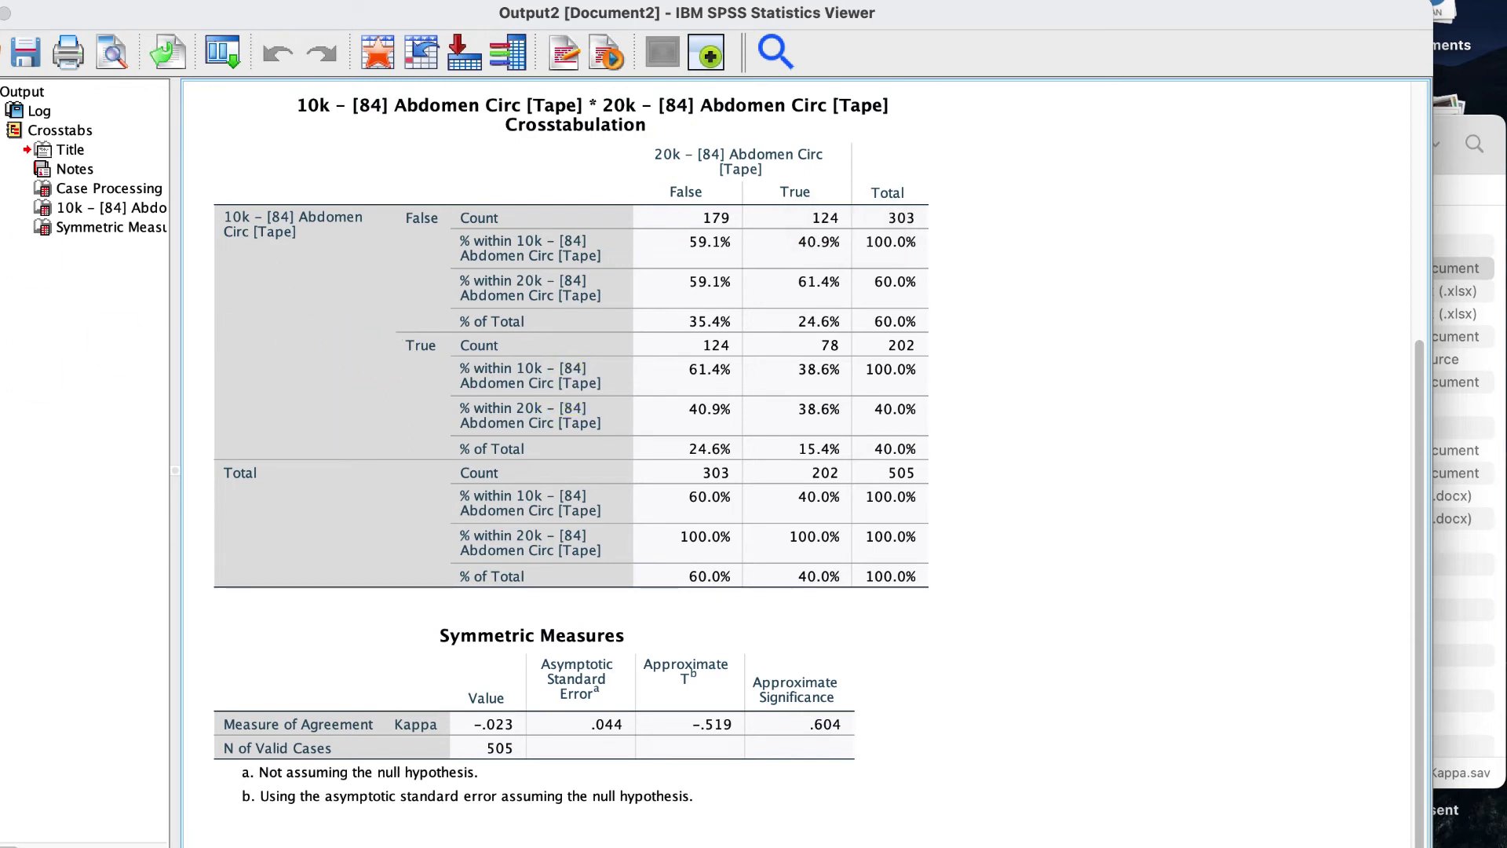
left_click(349, 313)
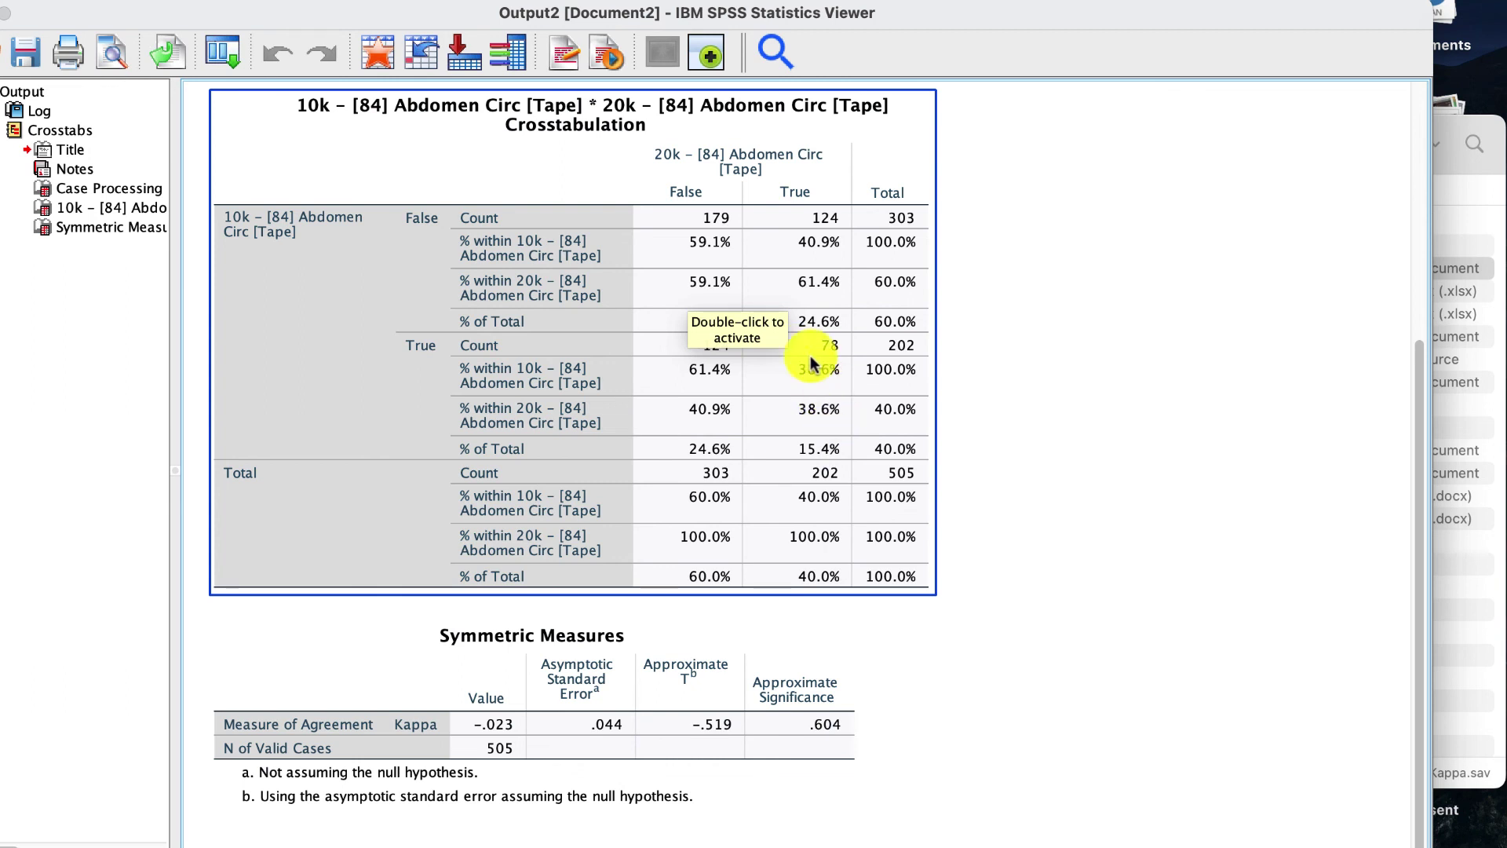
left_click(1054, 447)
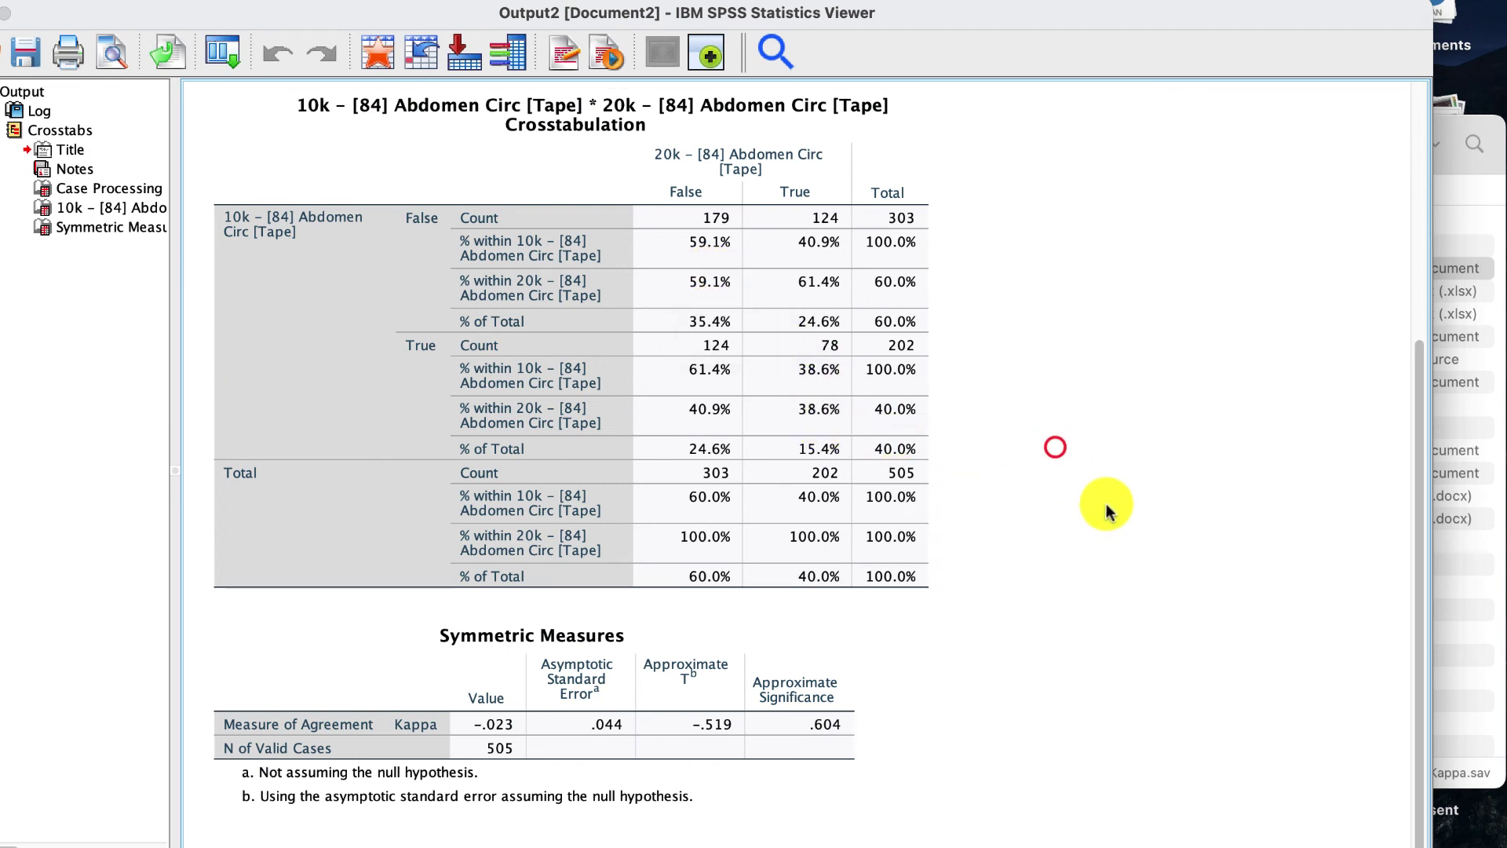